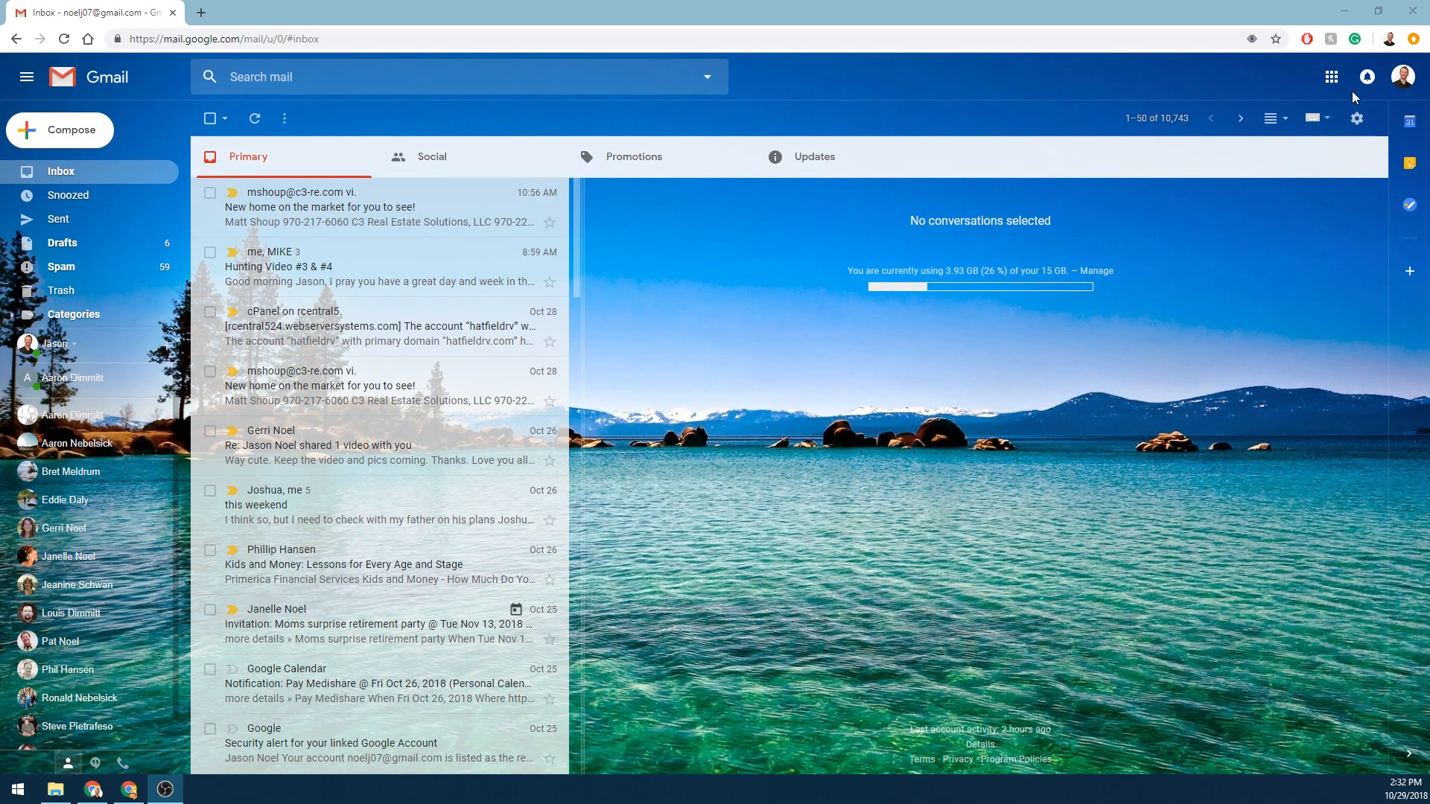
Open Gmail's full settings on the Accounts and Import tab
click(1357, 120)
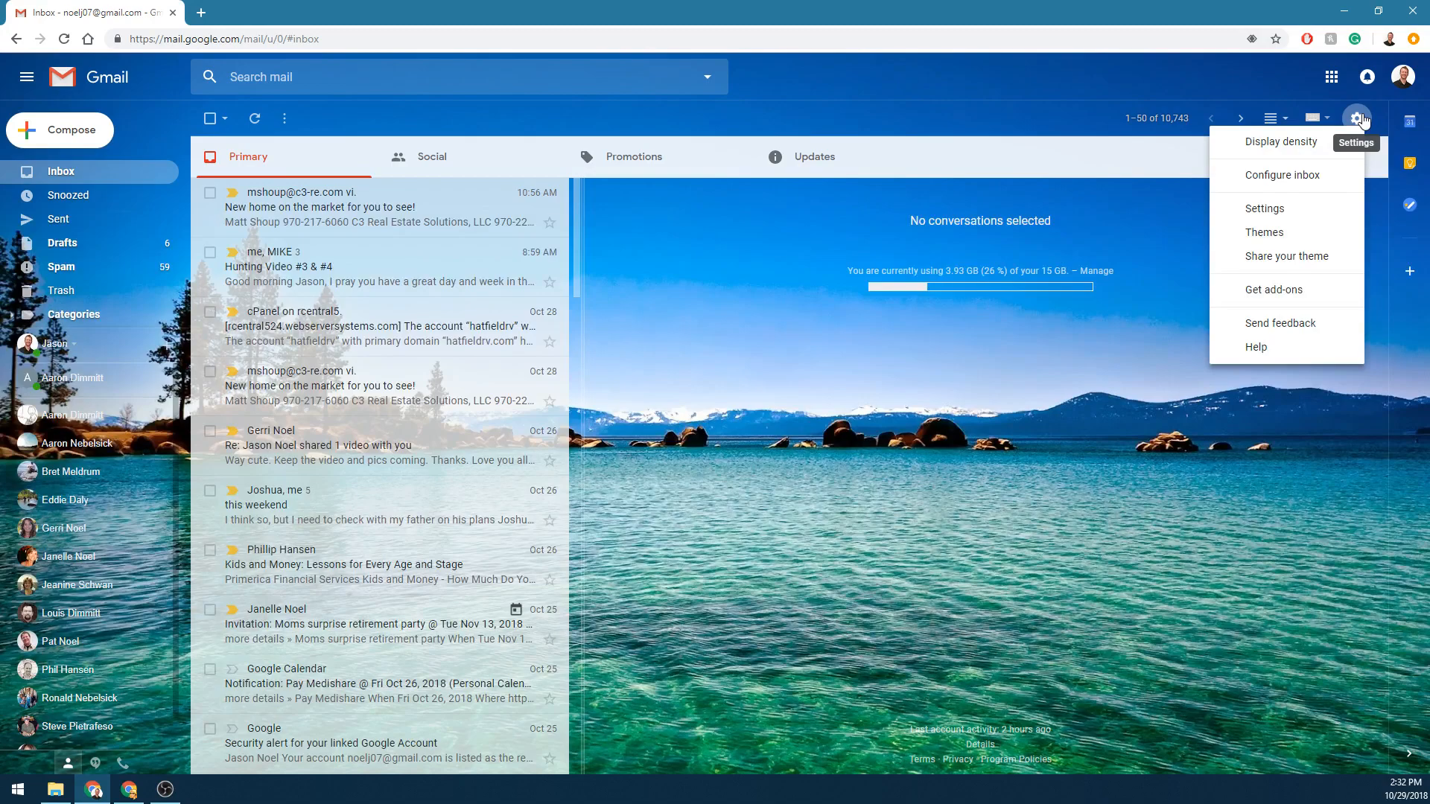
click(1270, 209)
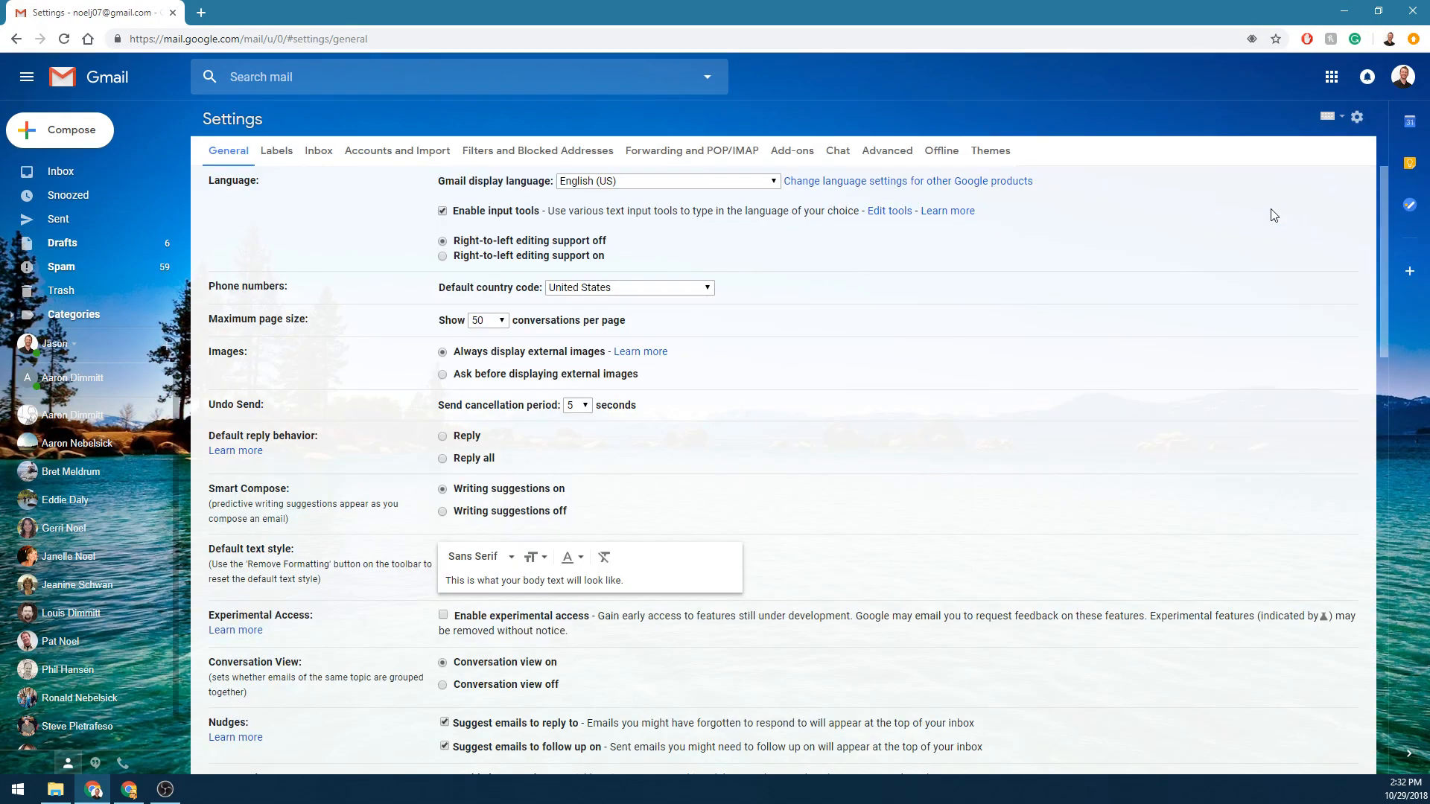
click(391, 152)
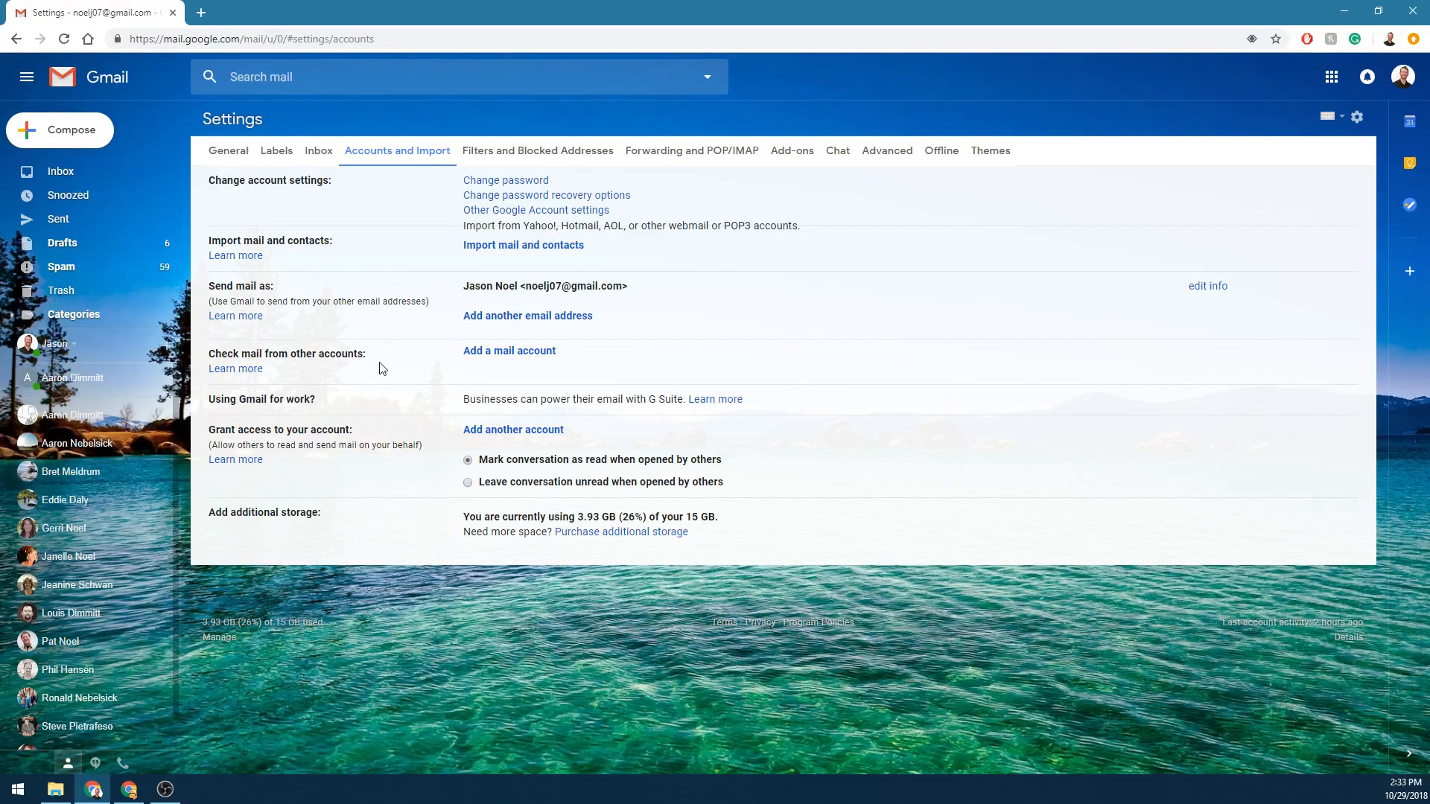
Highlight the 'Send mail as' and 'Check mail from other accounts' headings, then begin adding a send-as address
drag(210, 288, 272, 289)
drag(369, 355, 308, 350)
drag(220, 353, 267, 353)
click(335, 361)
Append '- Jetfule' to the sender name and enter the Jetfule jetfule.com email address
click(581, 316)
click(213, 111)
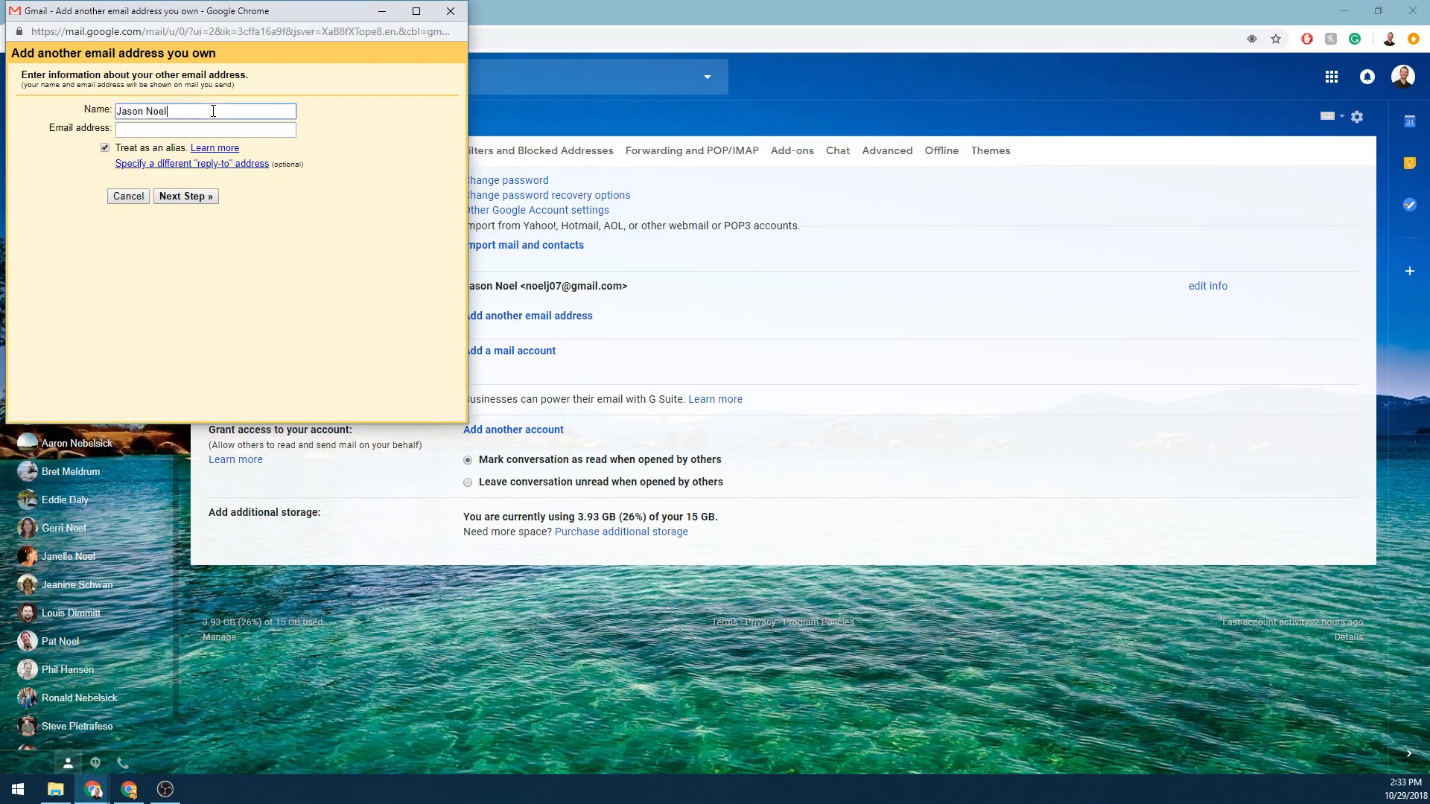
text(- Jetfule)
key(Tab)
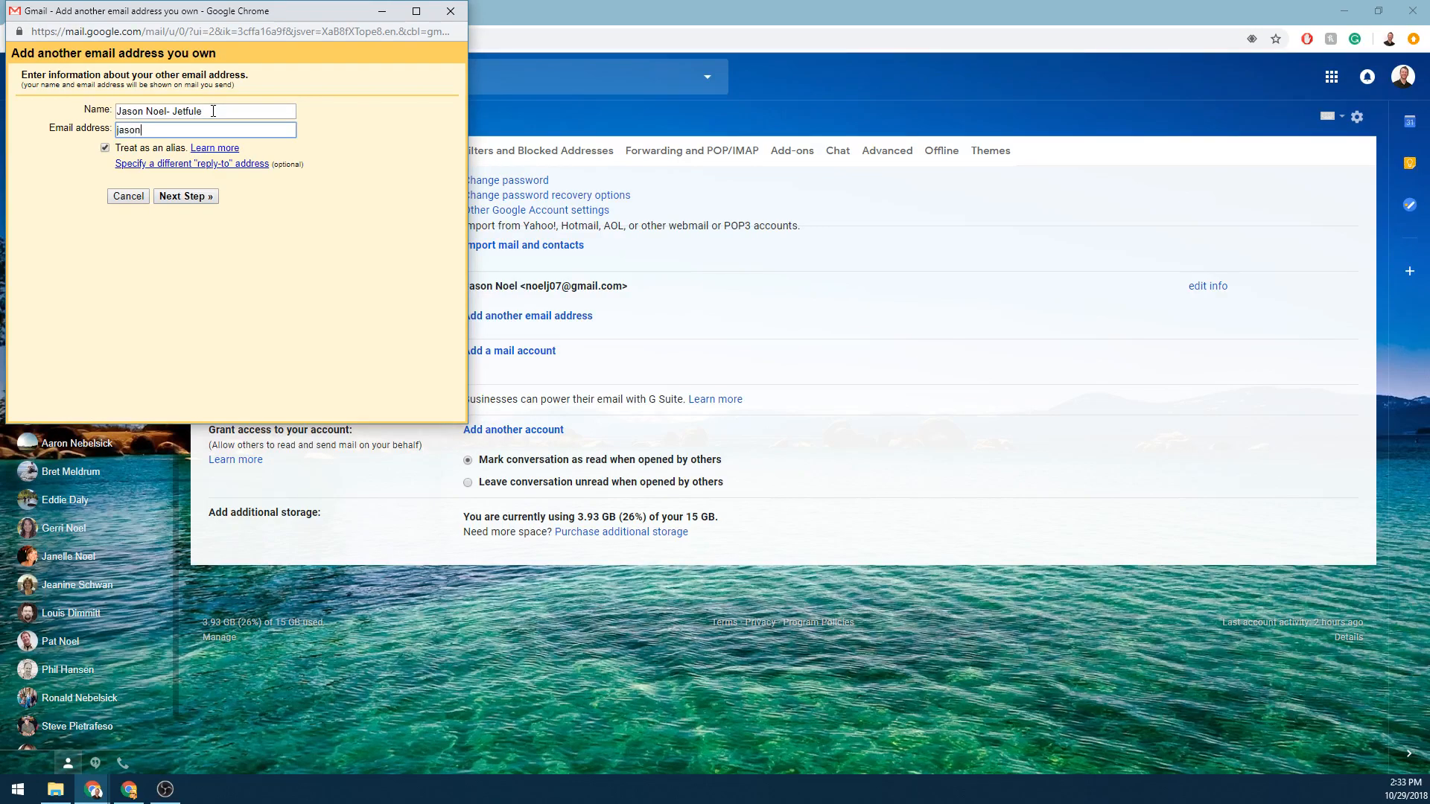
Set the SMTP server to rcentral524.webserversystems.com on port 465
click(183, 196)
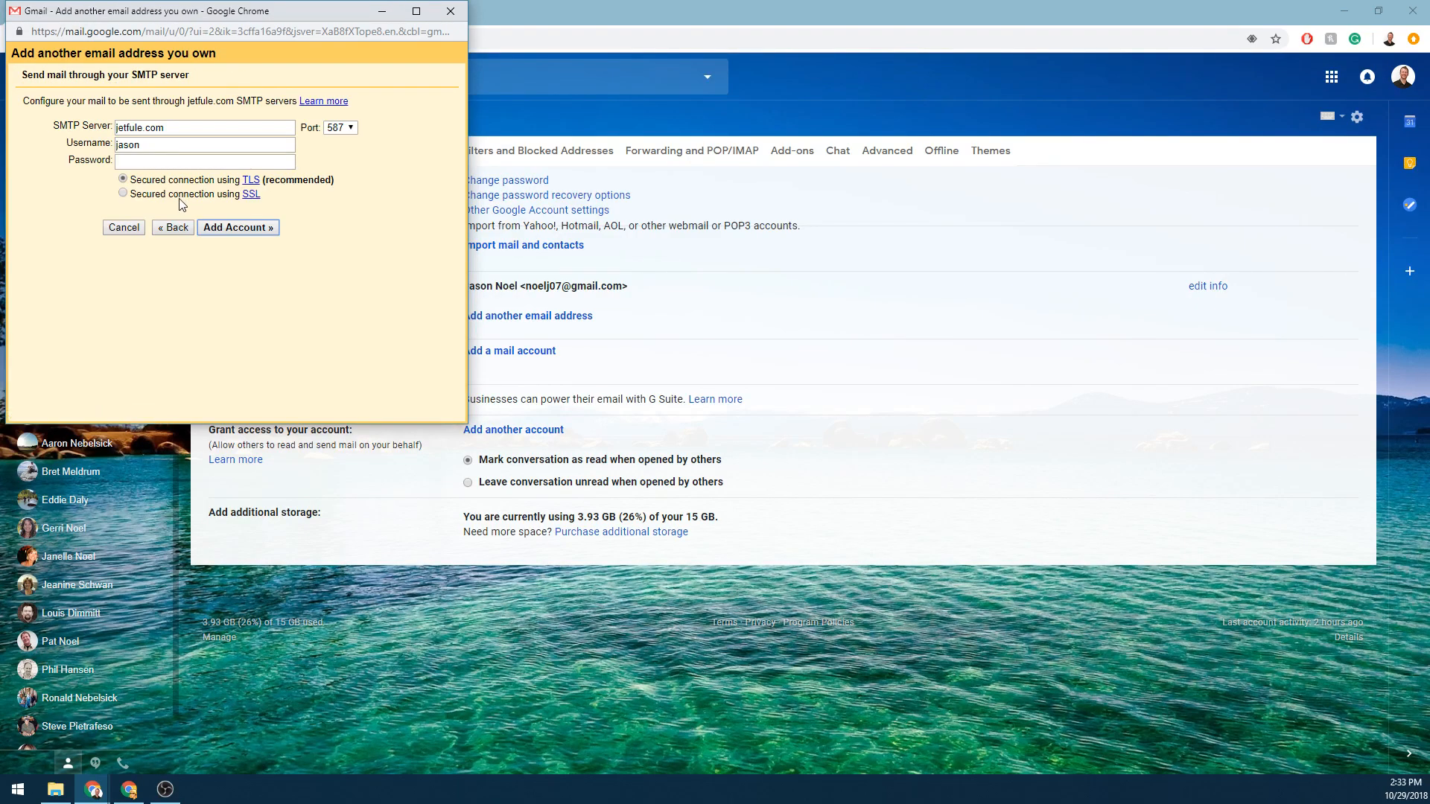
drag(183, 127, 78, 125)
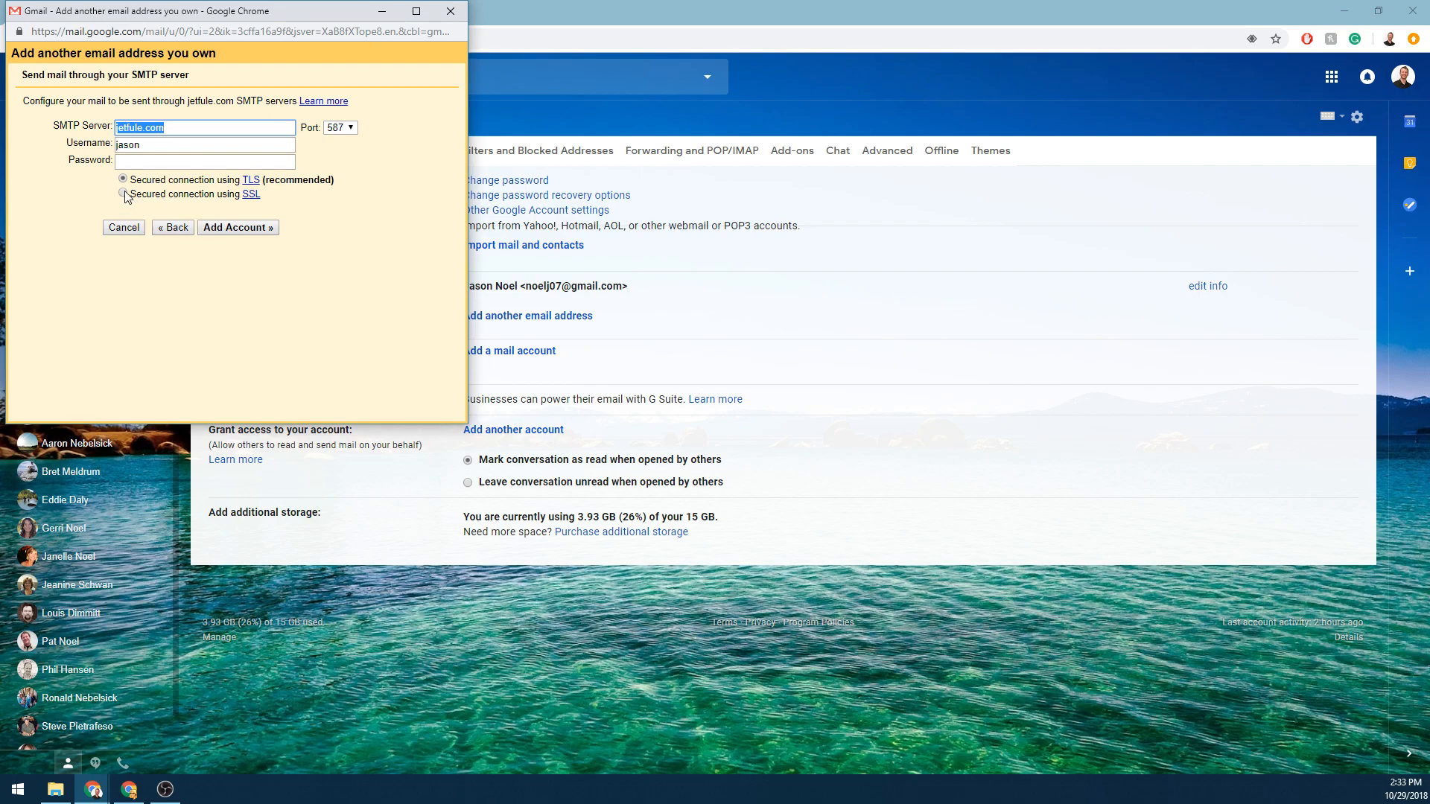
key(alt+Tab)
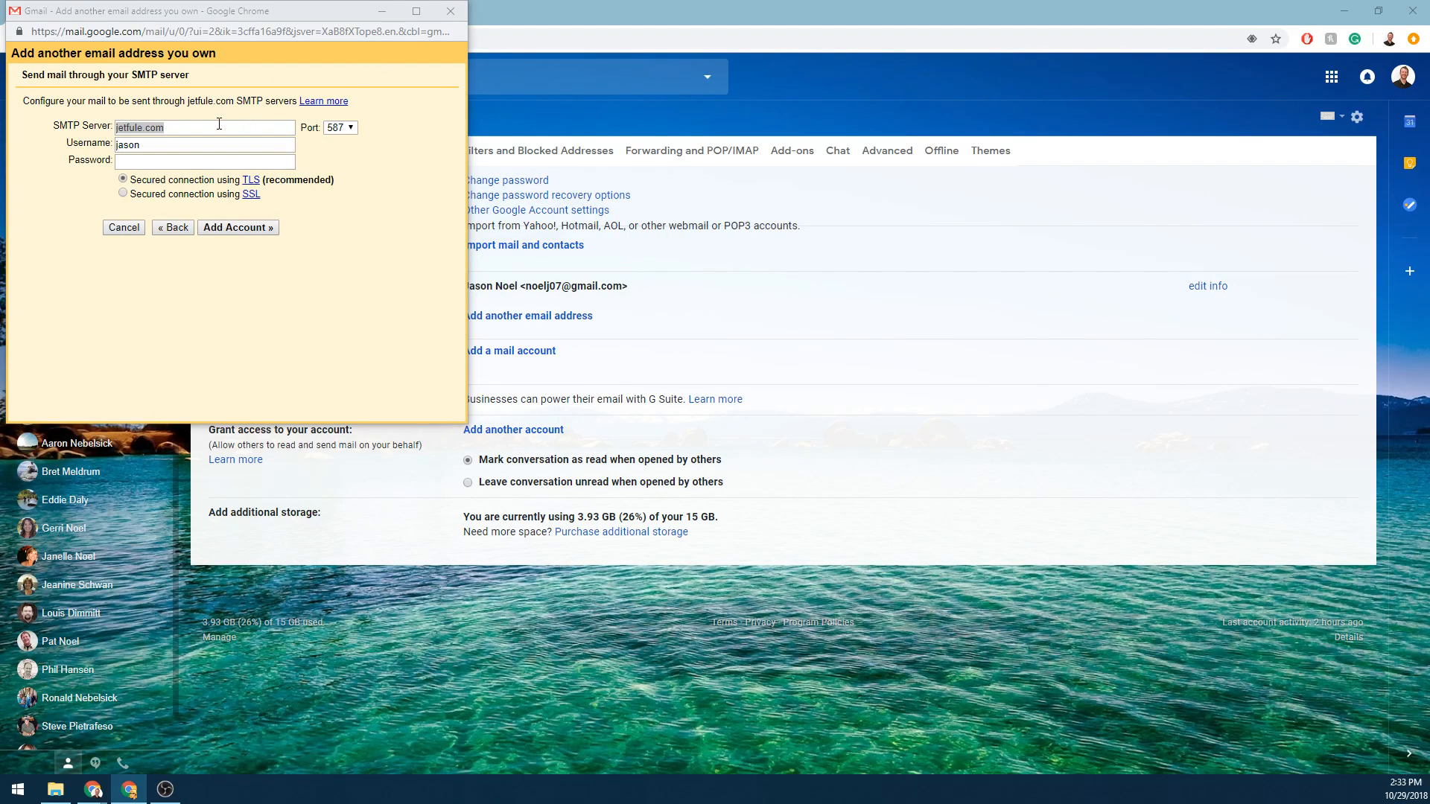
key(alt+Tab)
text(rcentral524.webserversystems.com)
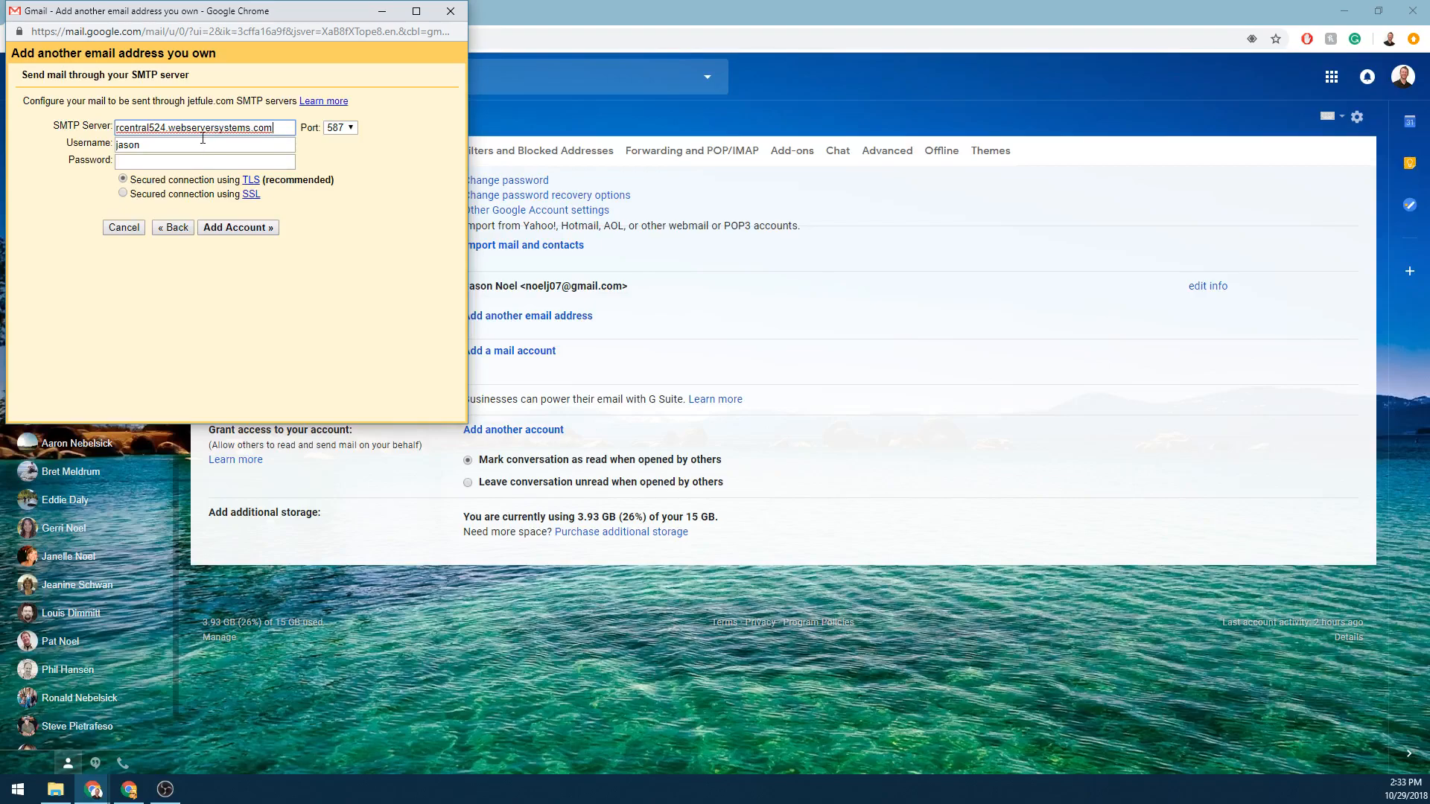
click(347, 129)
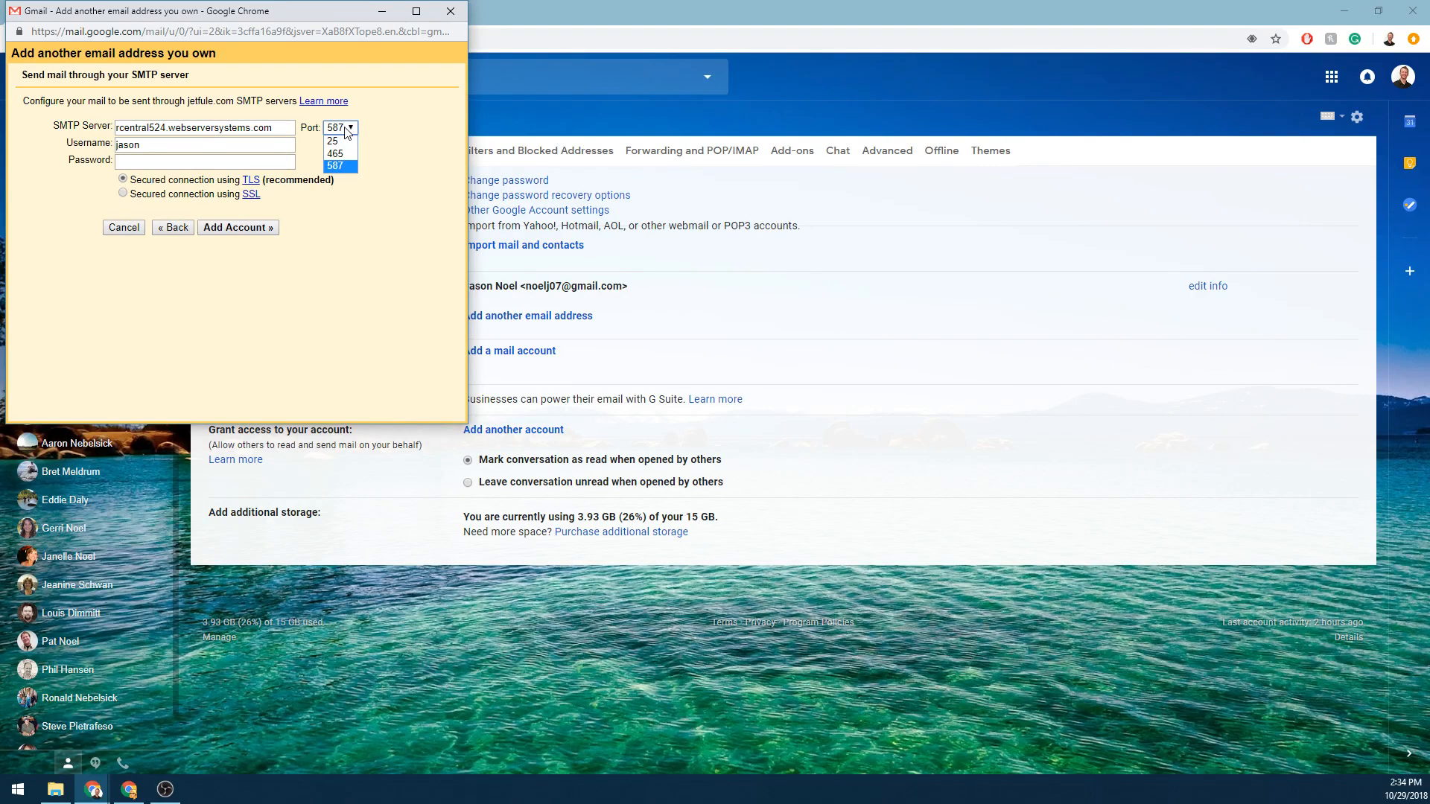
click(346, 155)
Complete the username with the jetfule.com domain, enter the password, and add the account
double_click(207, 143)
click(208, 143)
text(@JE)
key(BackSpace)
key(BackSpace)
text(jetfule.com)
key(Tab)
text(***********)
key(Tab)
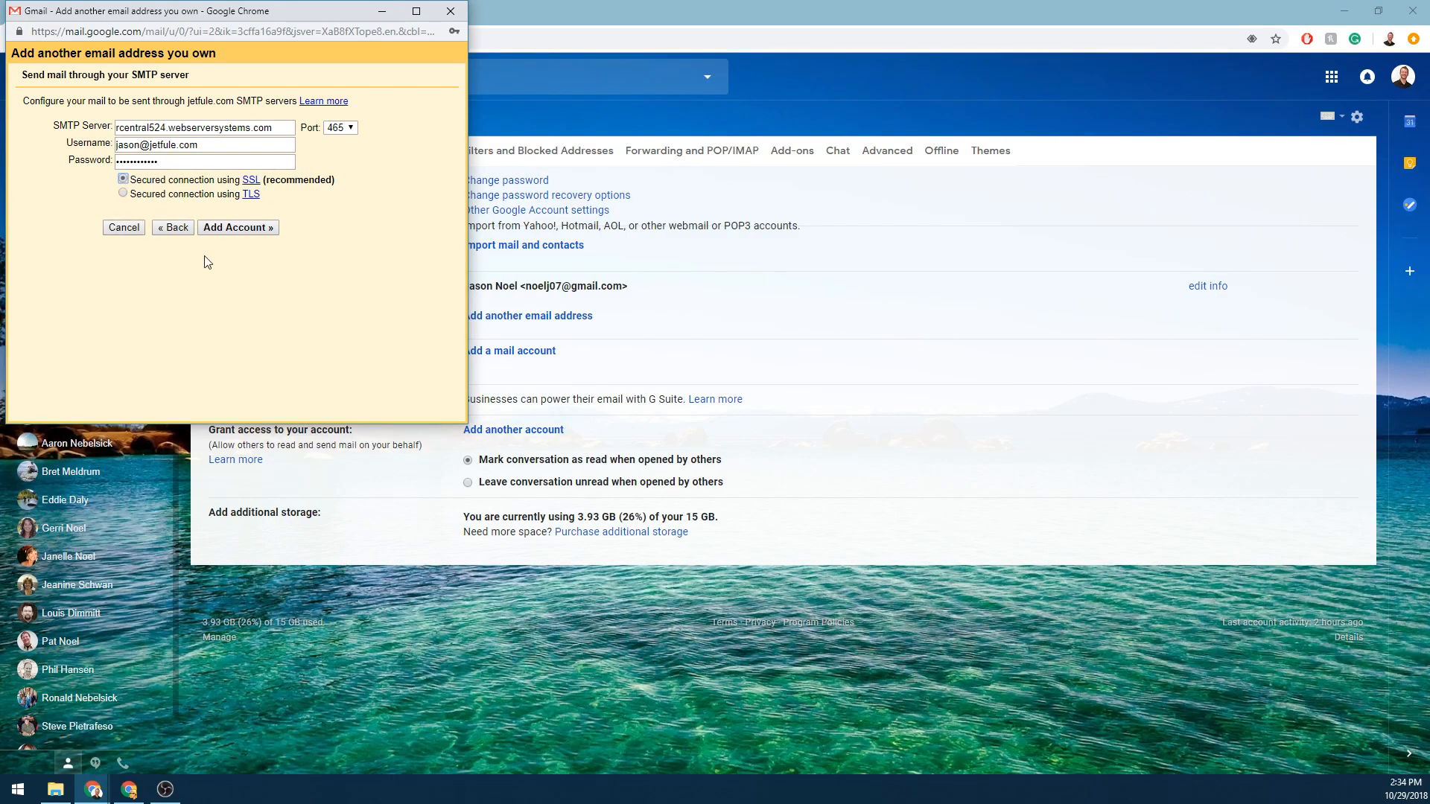
click(238, 230)
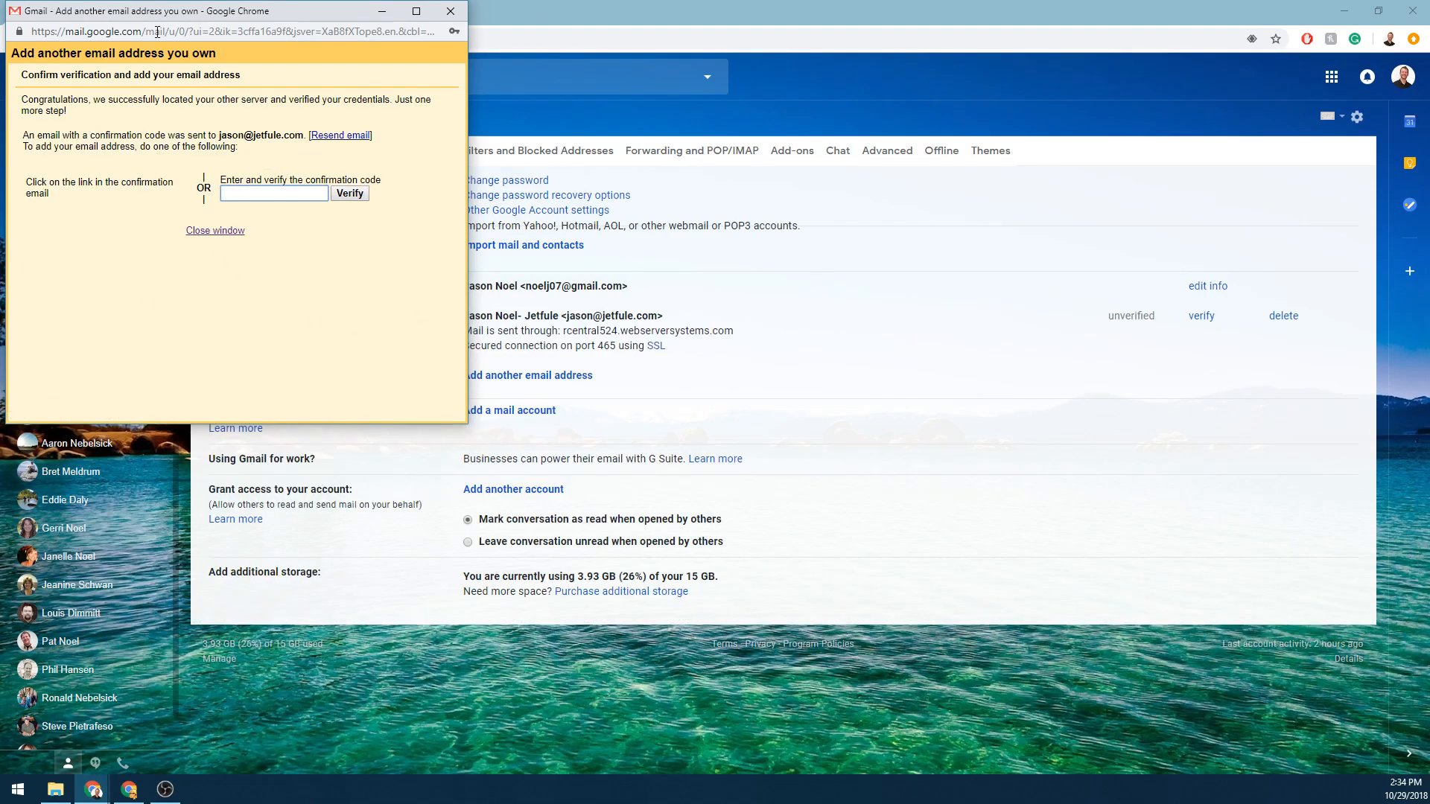
Paste the emailed confirmation code and verify the Jetfule send-as address
drag(175, 15, 363, 150)
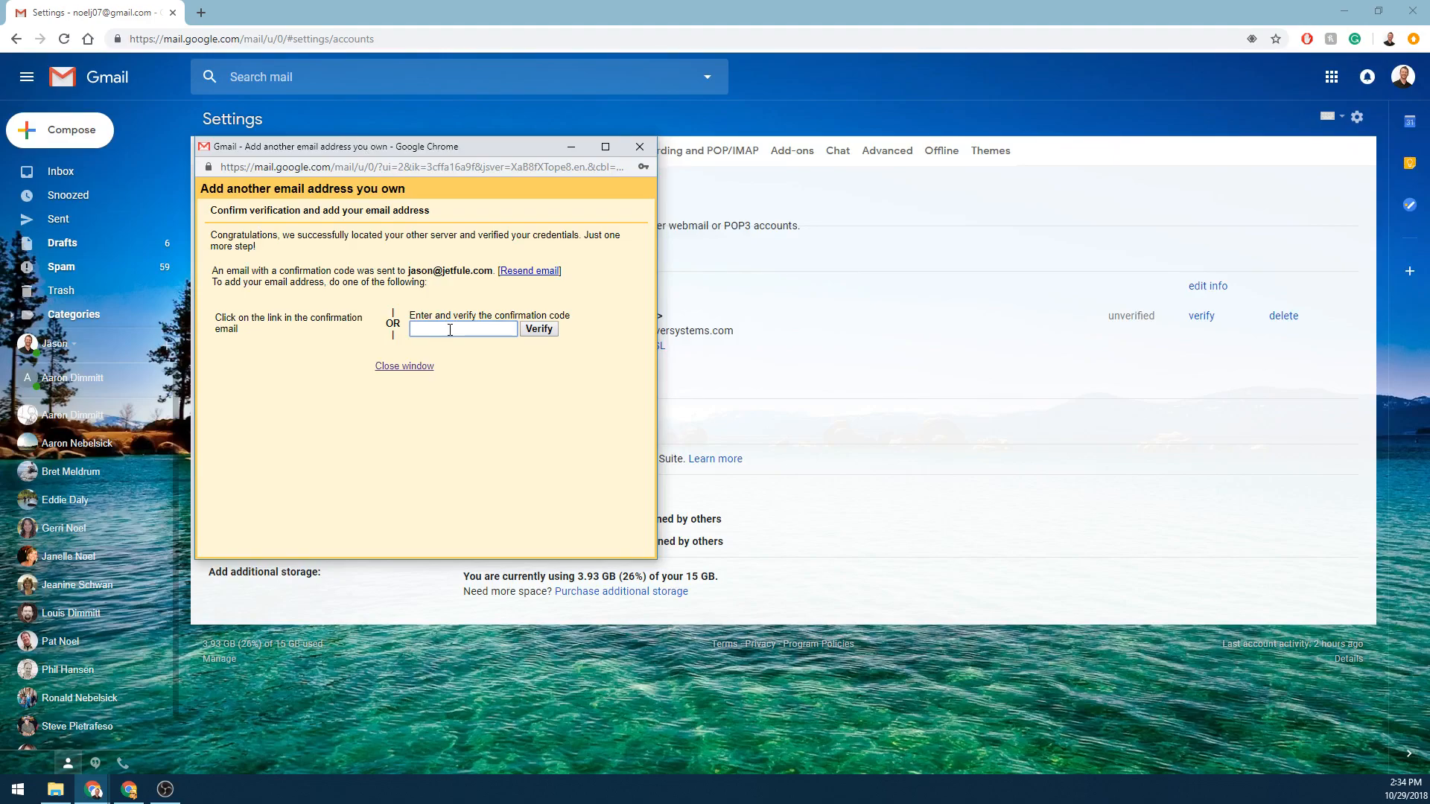
drag(484, 271, 411, 268)
click(426, 269)
key(alt+Tab)
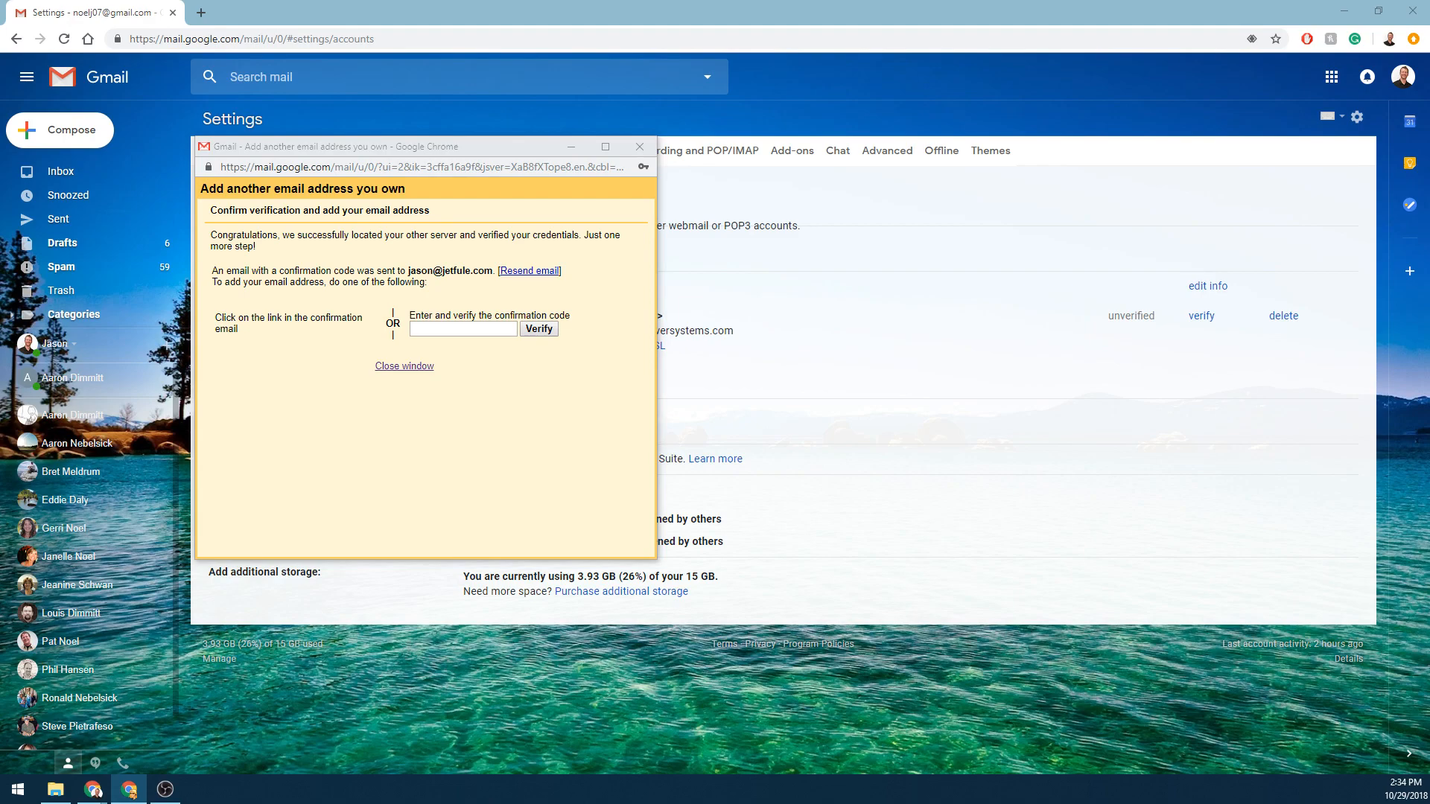
click(457, 329)
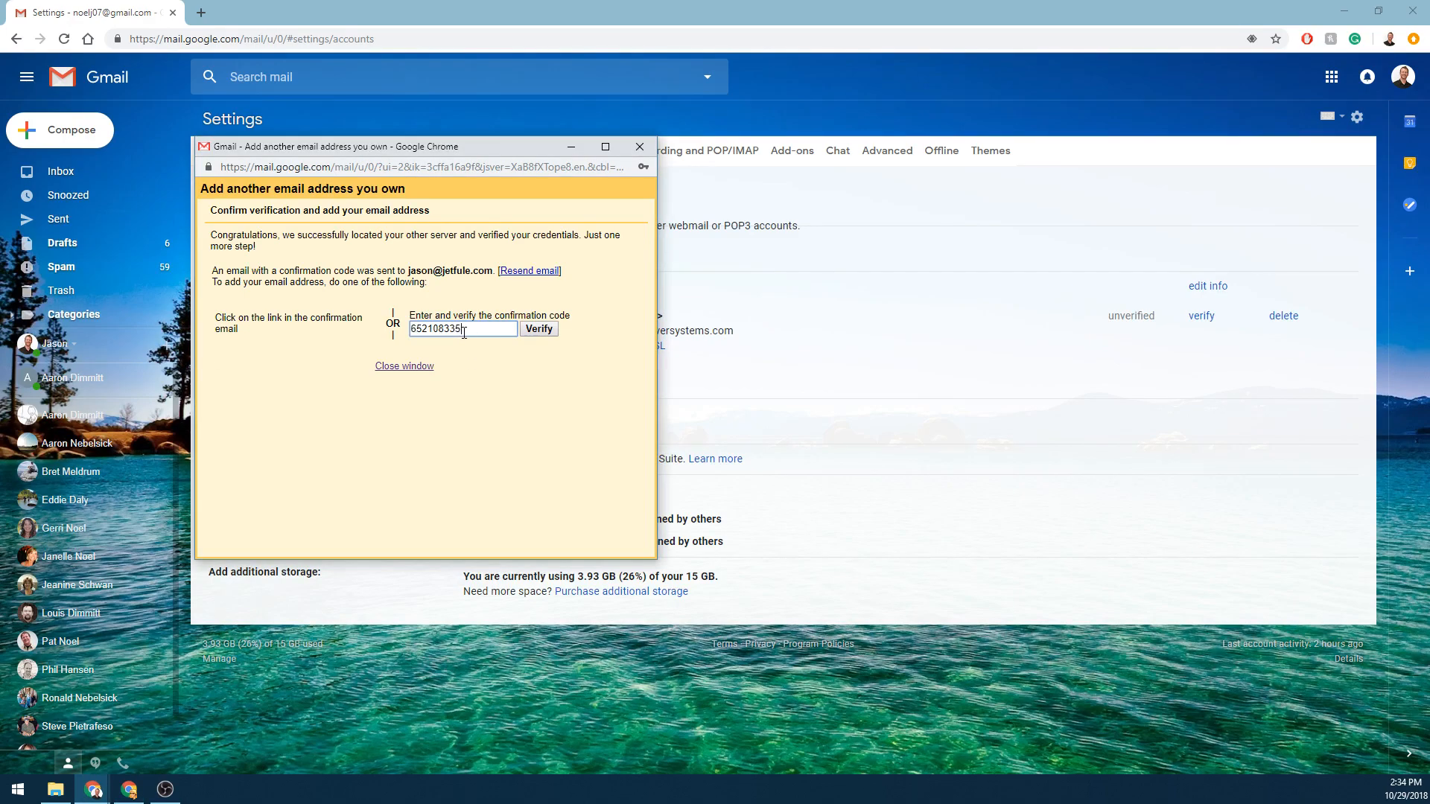
click(541, 333)
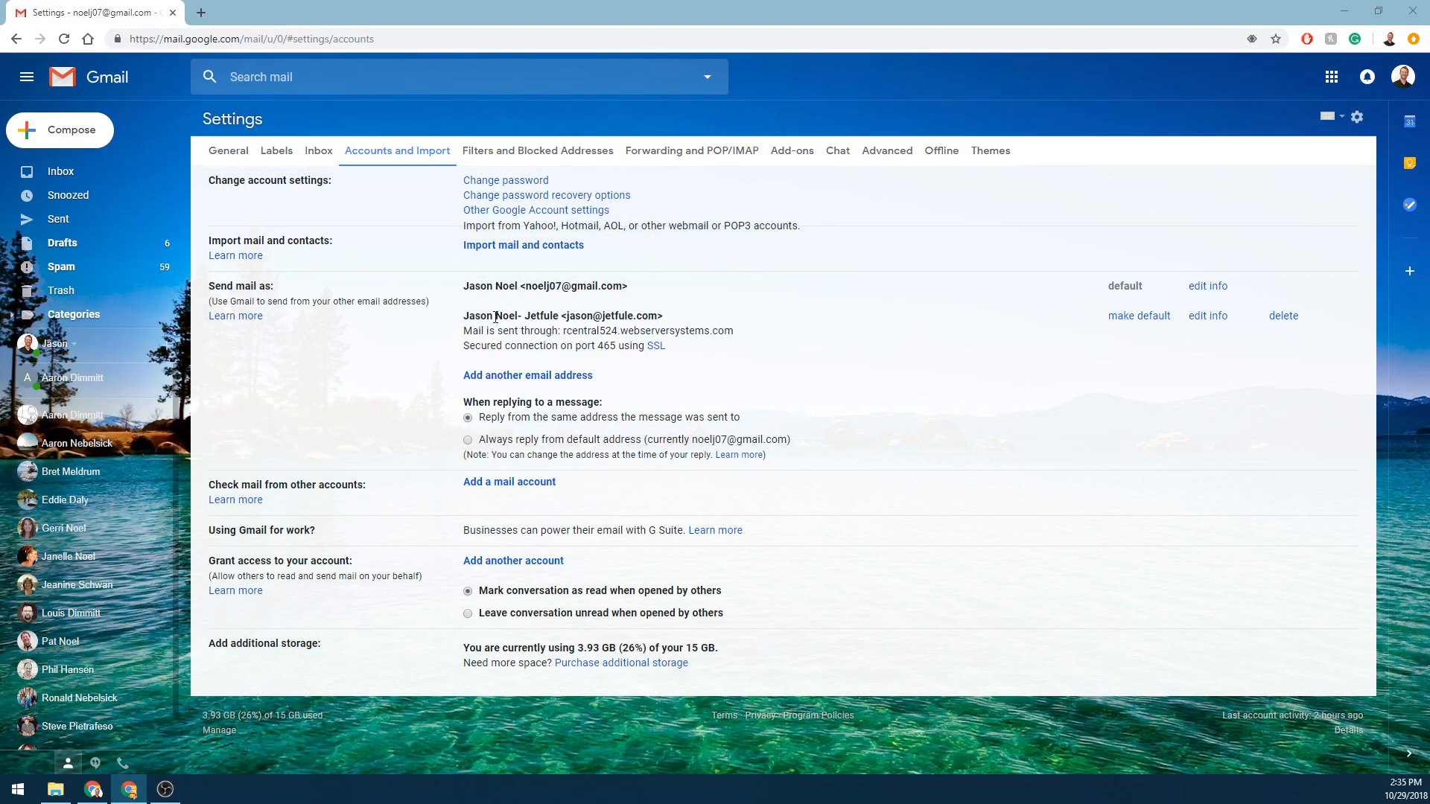
drag(487, 316, 593, 315)
click(617, 317)
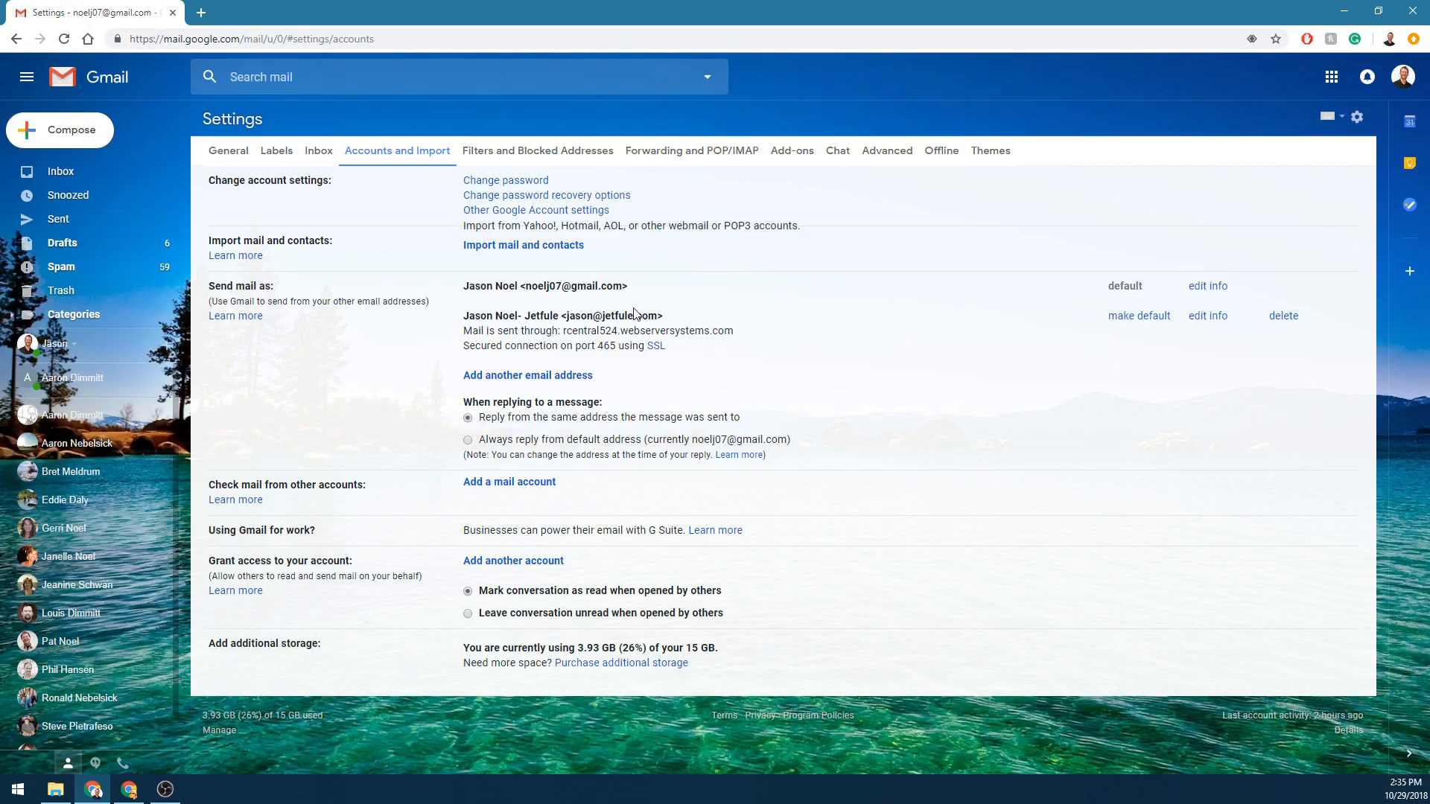
drag(492, 286, 644, 292)
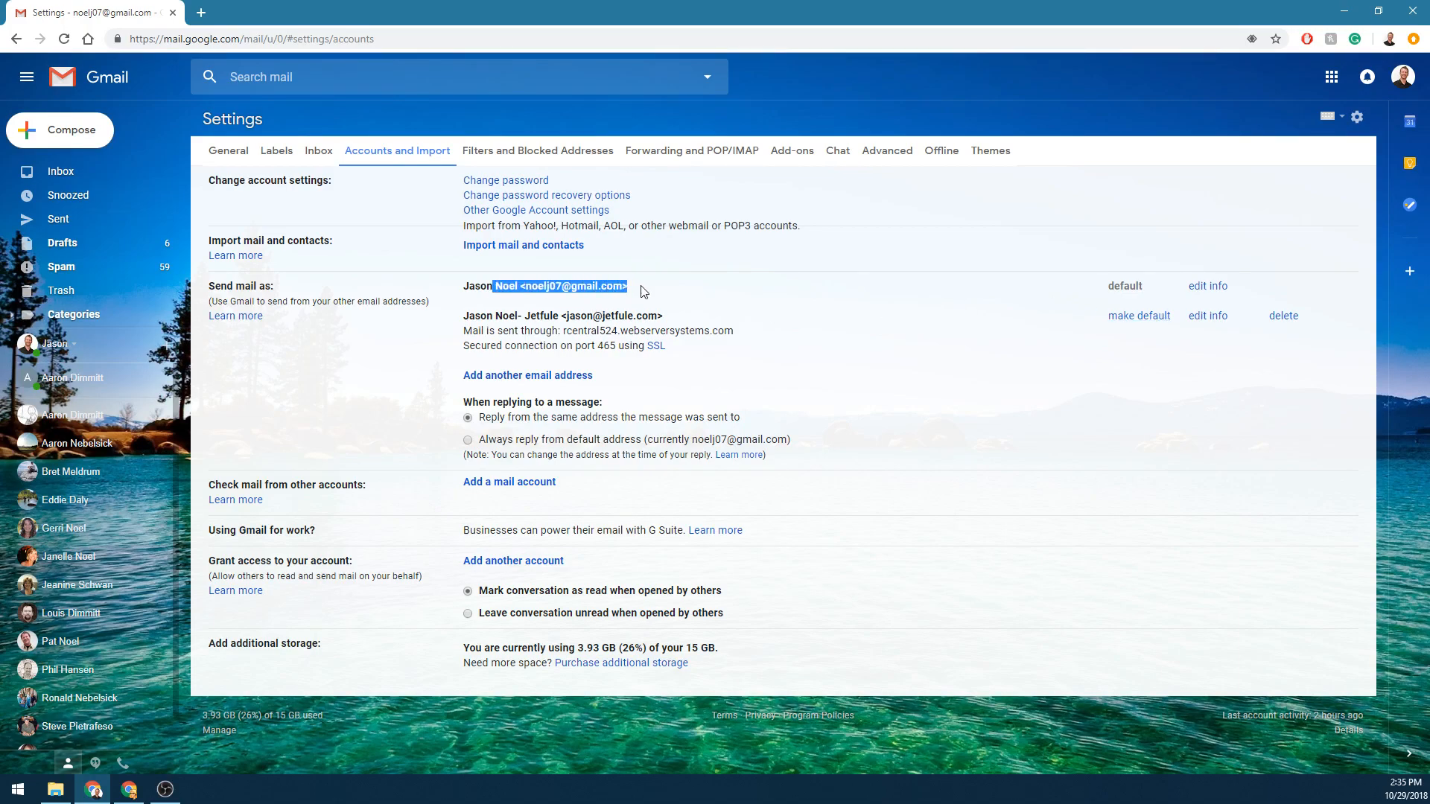
double_click(1134, 285)
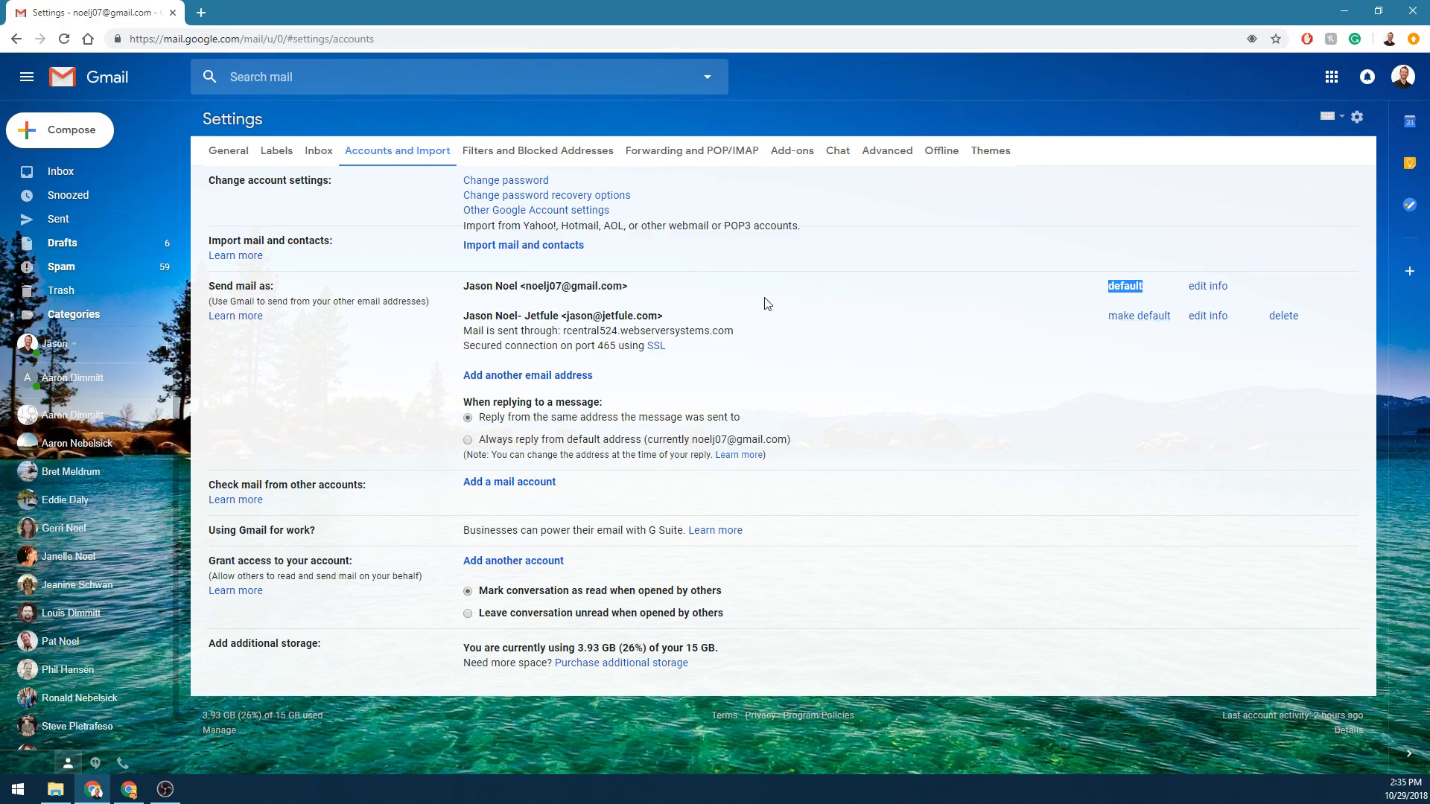
drag(658, 315, 604, 311)
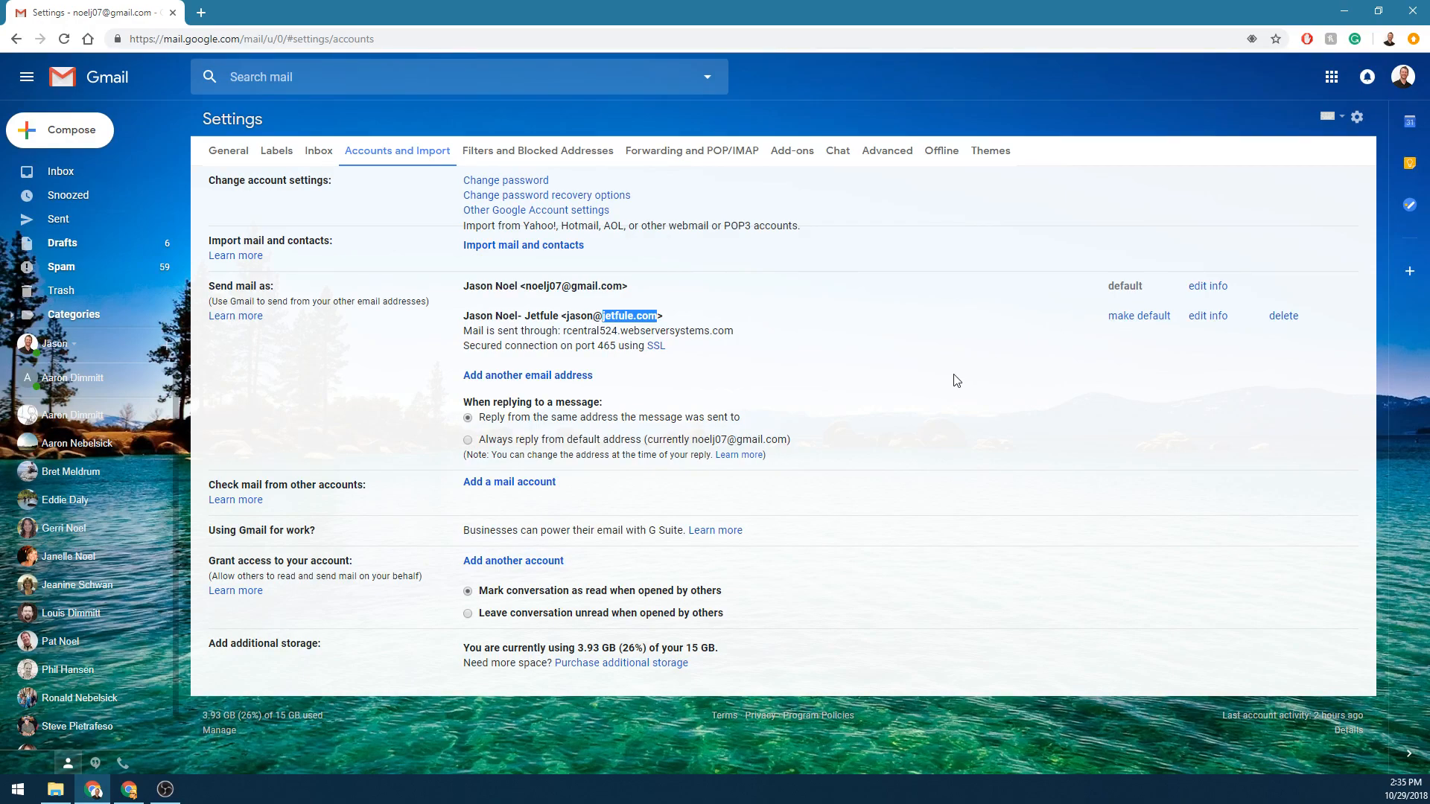
drag(221, 485, 359, 482)
click(358, 482)
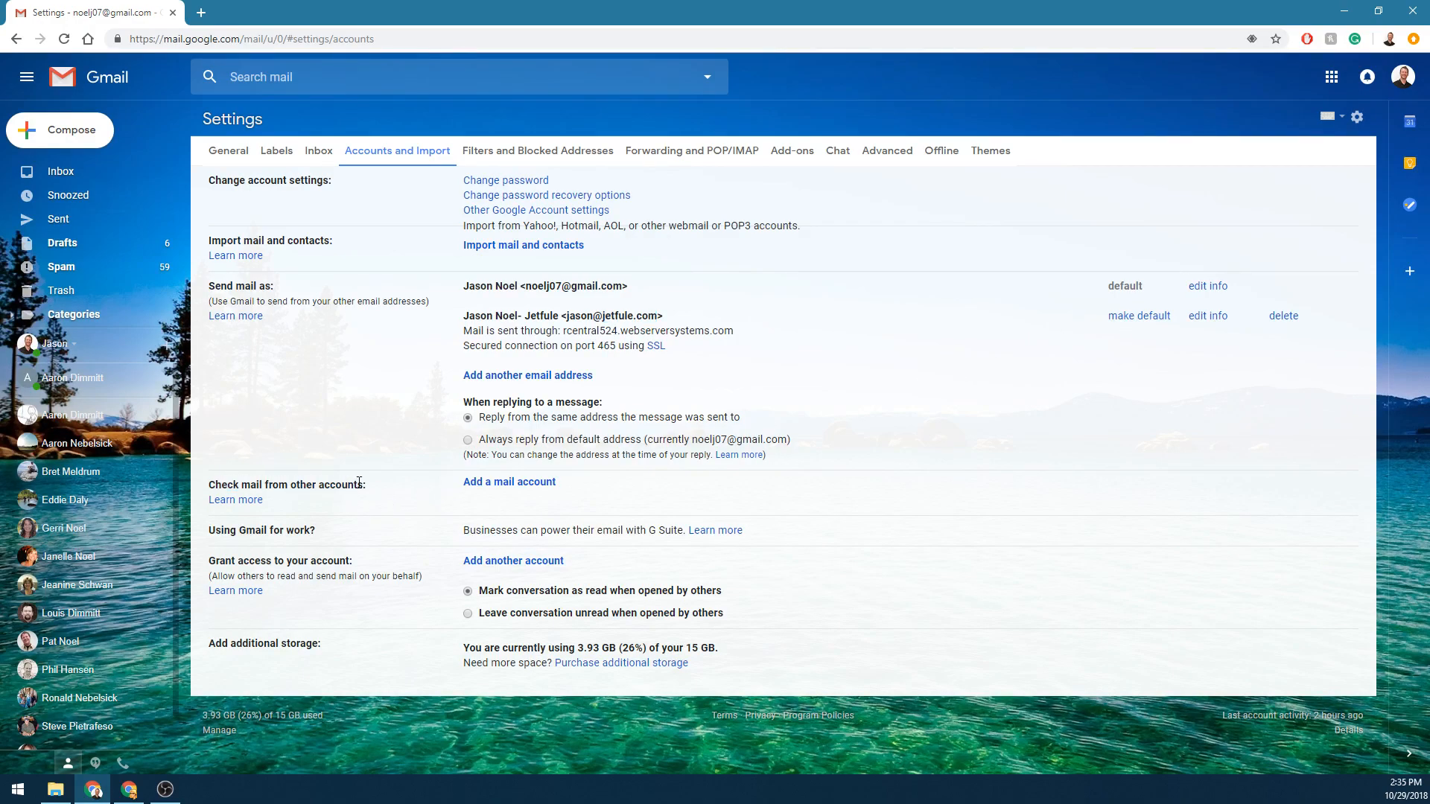
Add a mail account for the Jetfule jetfule.com address and choose POP3 import
click(521, 484)
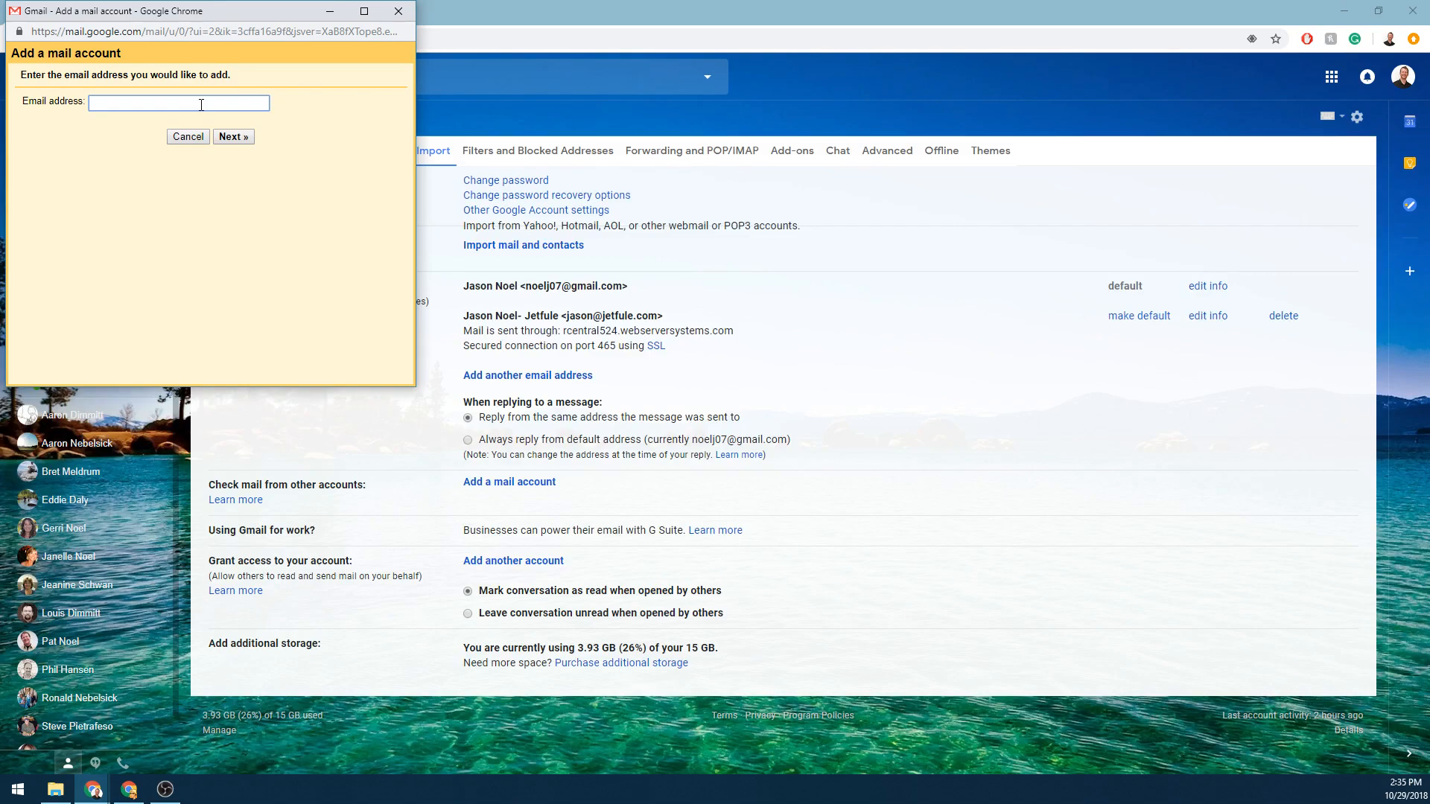
click(233, 136)
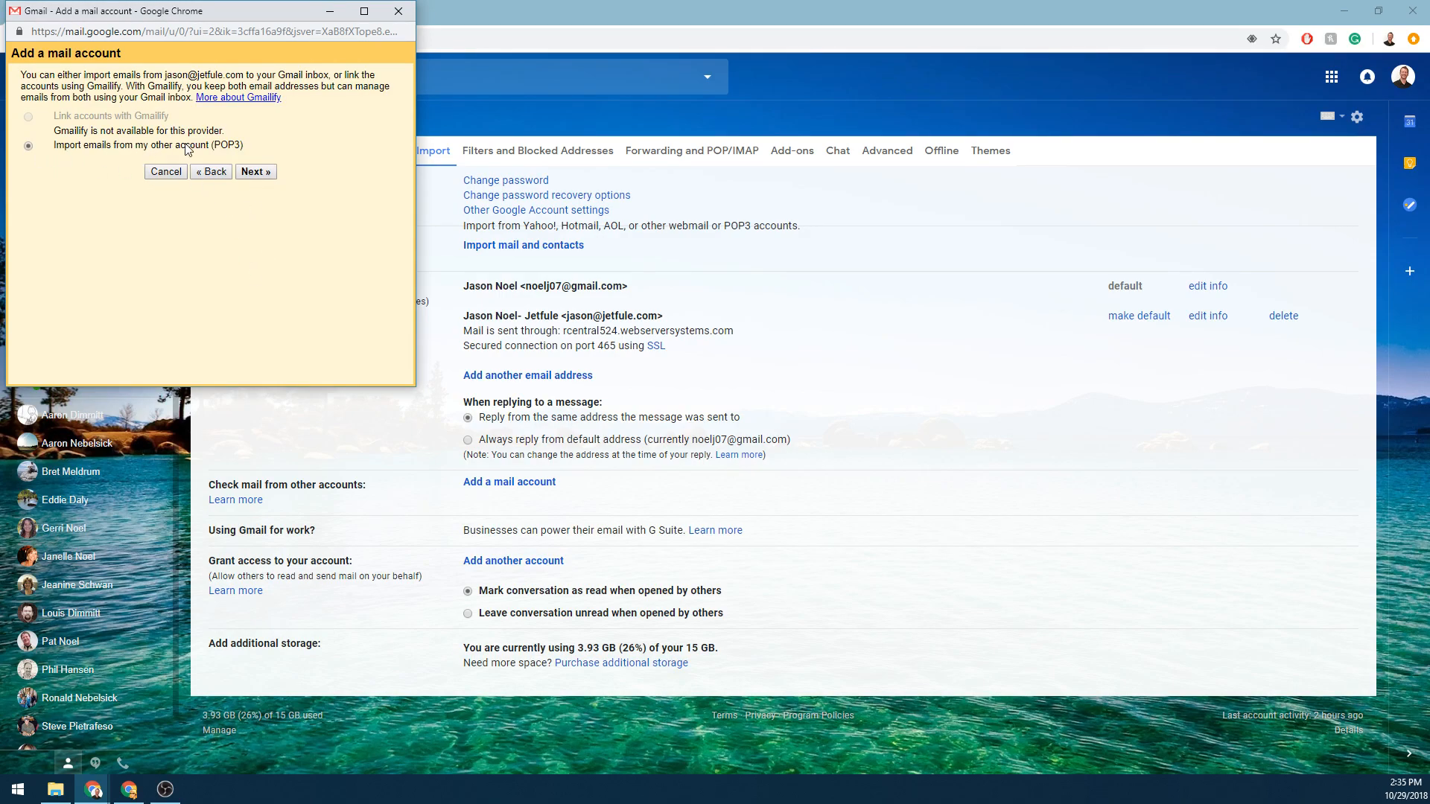
click(260, 172)
click(191, 111)
text(@)
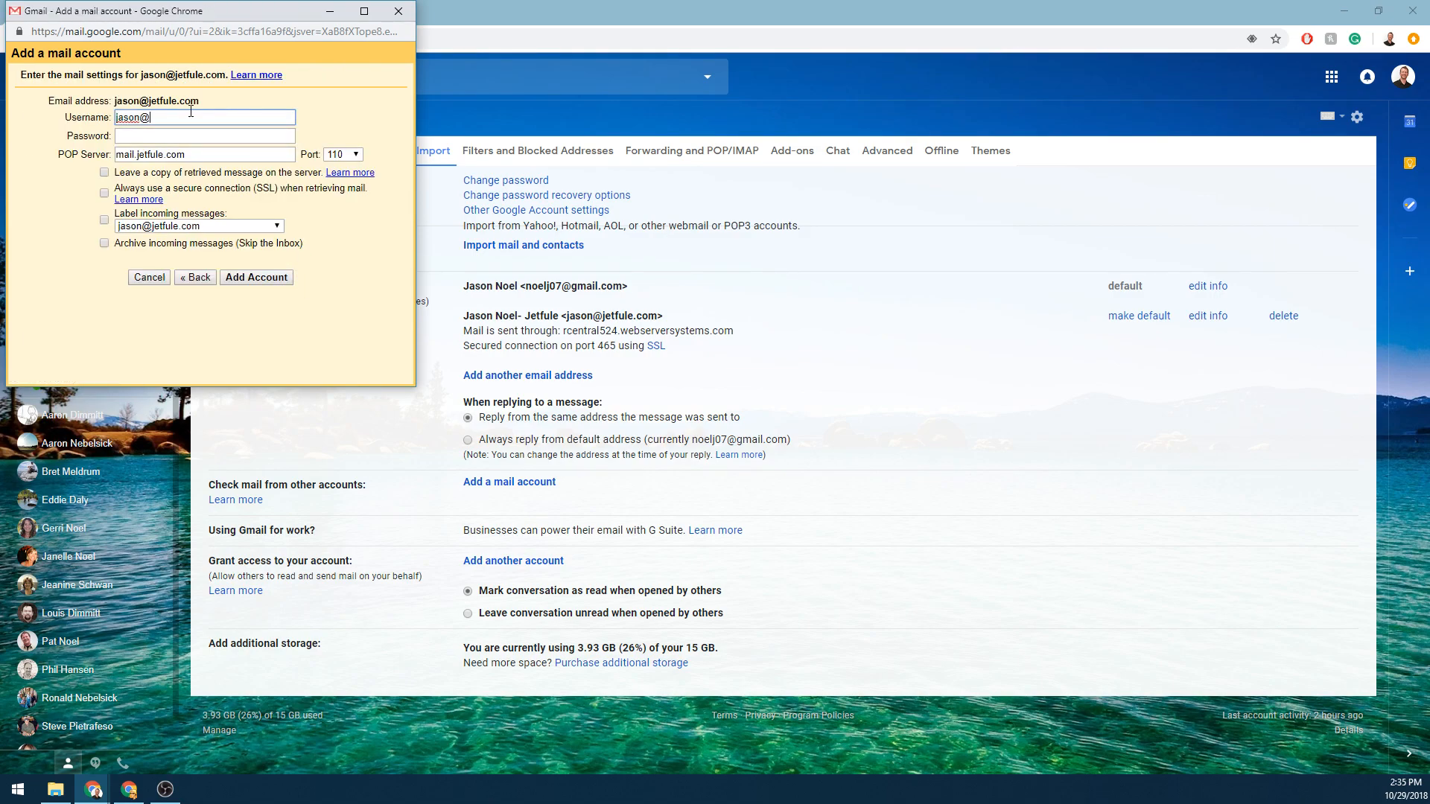
text(jetfule.com)
key(Tab)
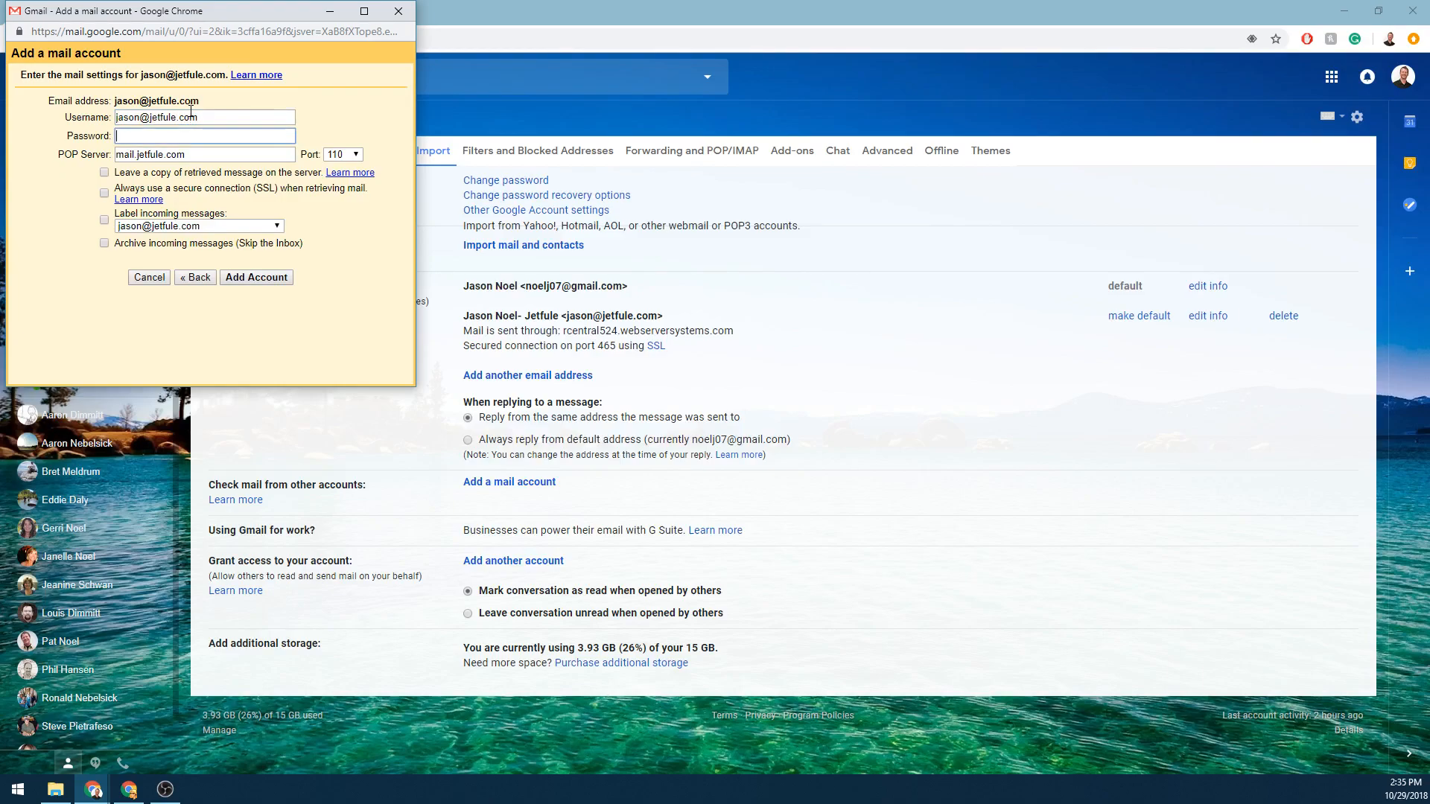
text(••••••••••••)
triple_click(217, 154)
key(alt+Tab)
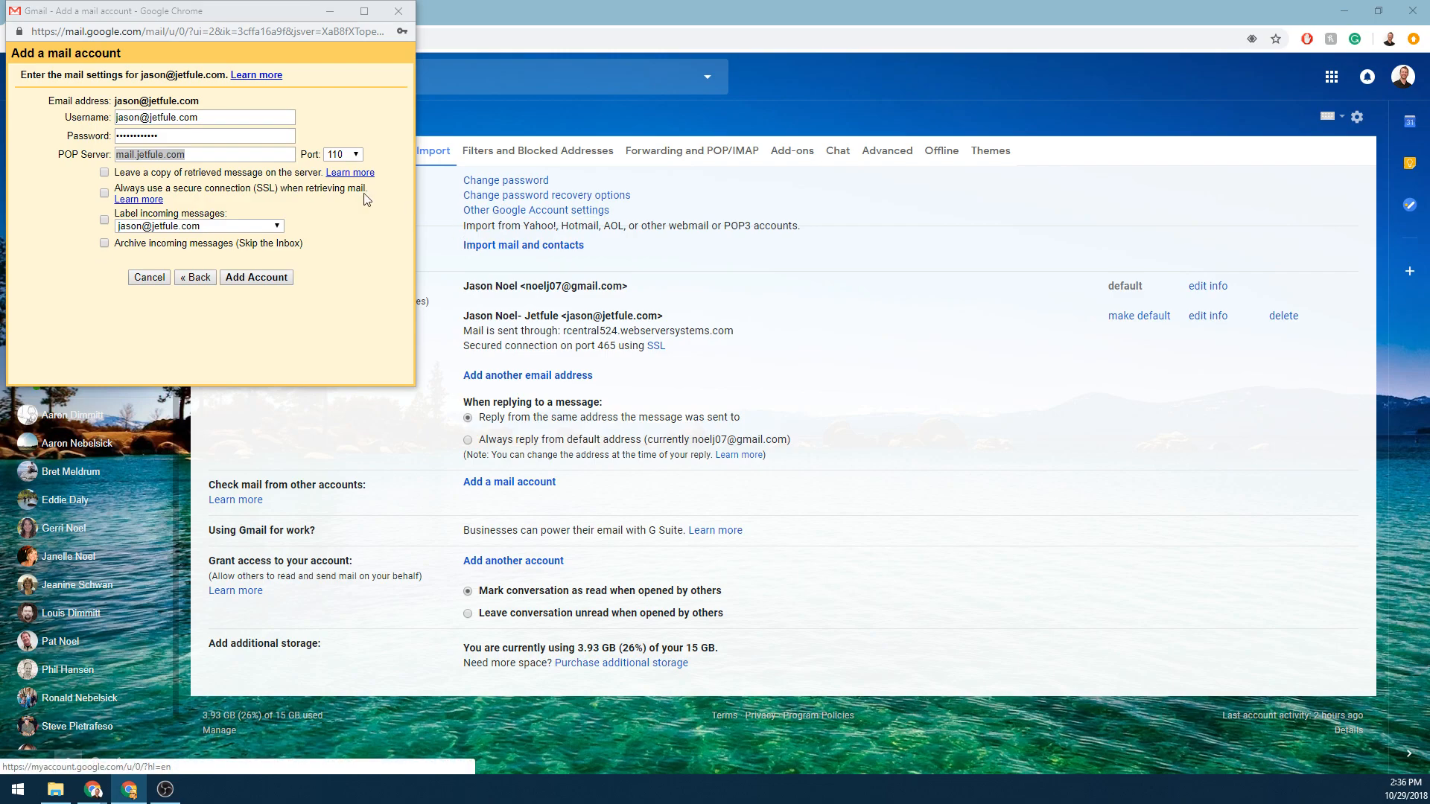
click(224, 150)
key(ctrl+a)
text(rcentral524.webserversystems.com)
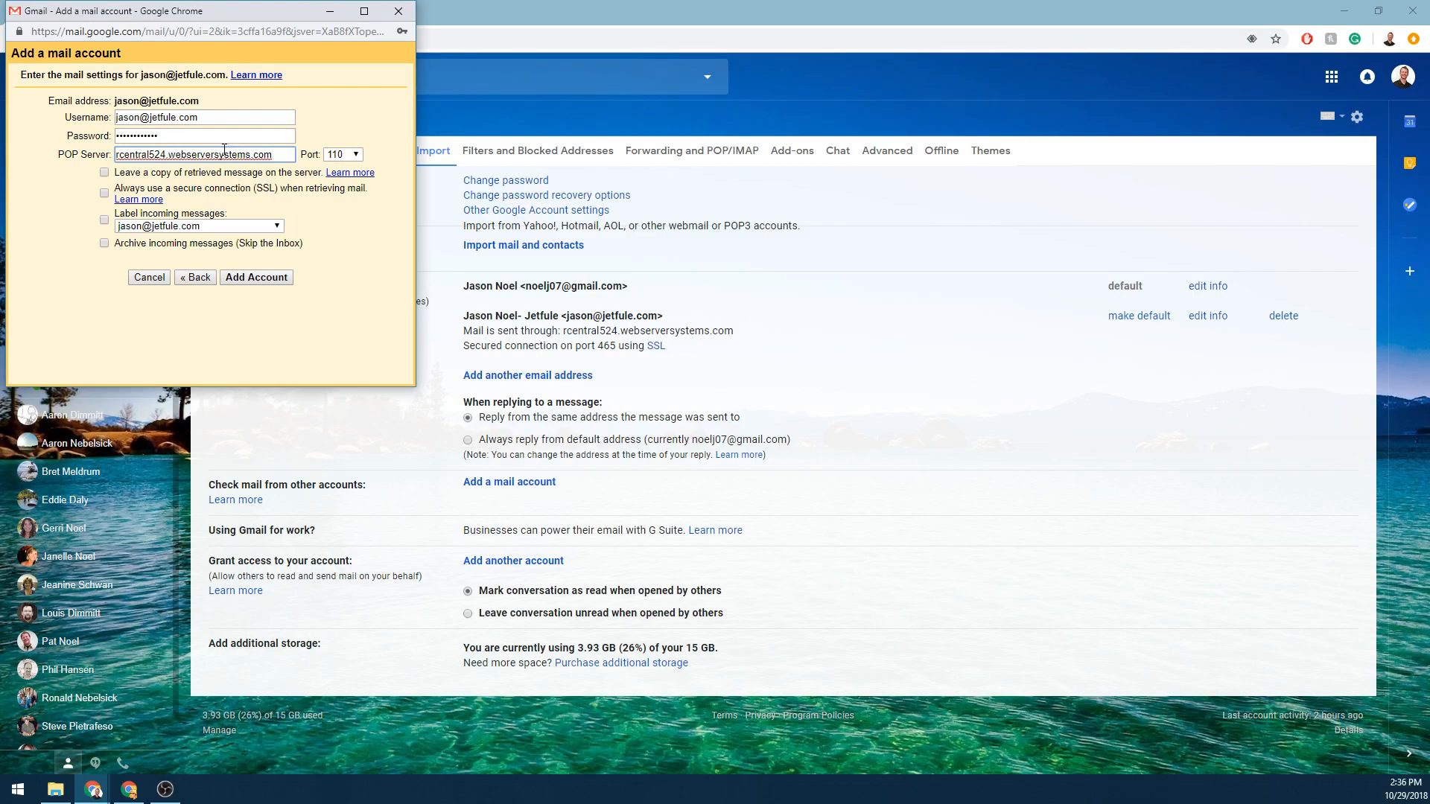
Set port 995, enable SSL and incoming-message labels, and add the POP3 account
click(344, 154)
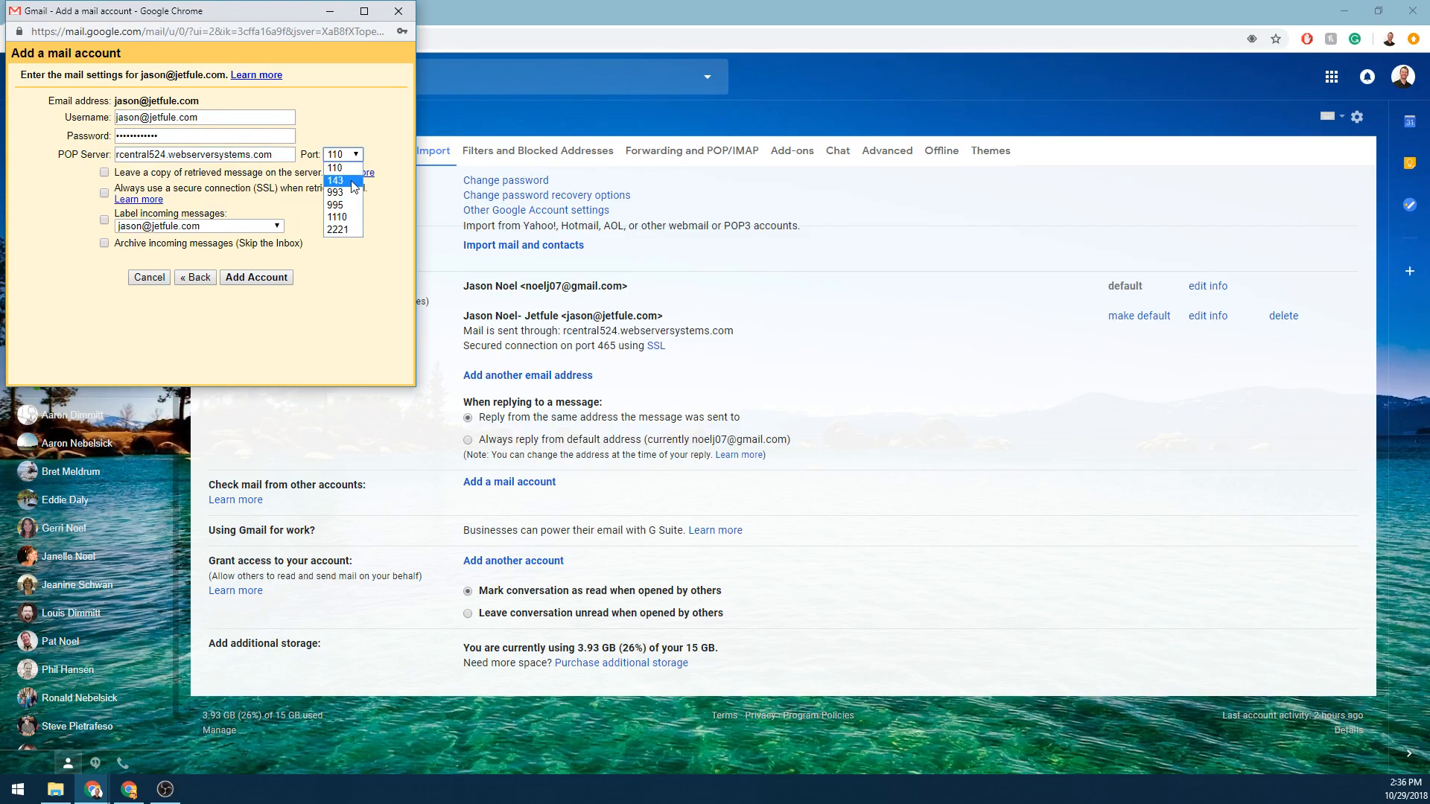
click(353, 214)
click(348, 155)
click(348, 155)
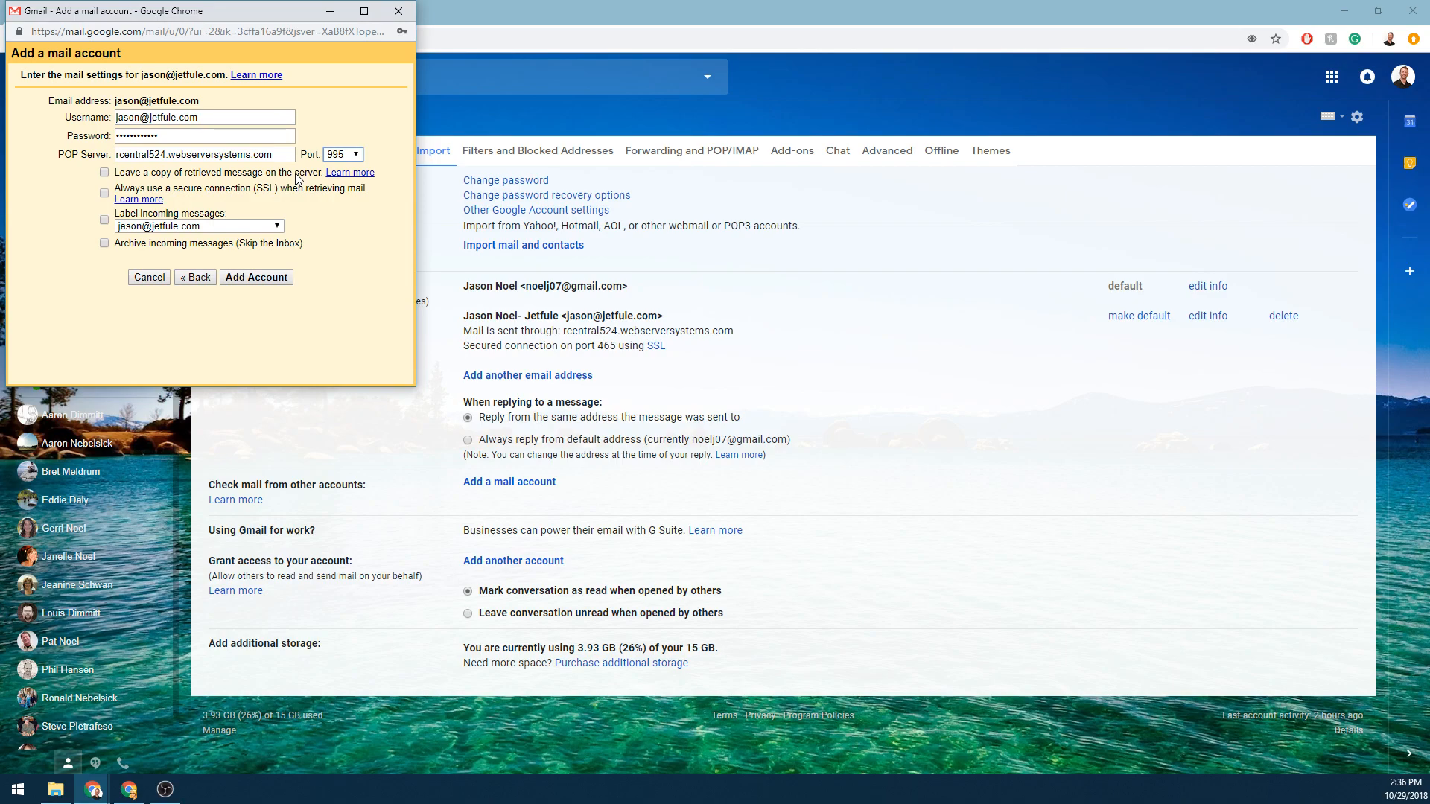
click(106, 194)
click(104, 220)
click(270, 280)
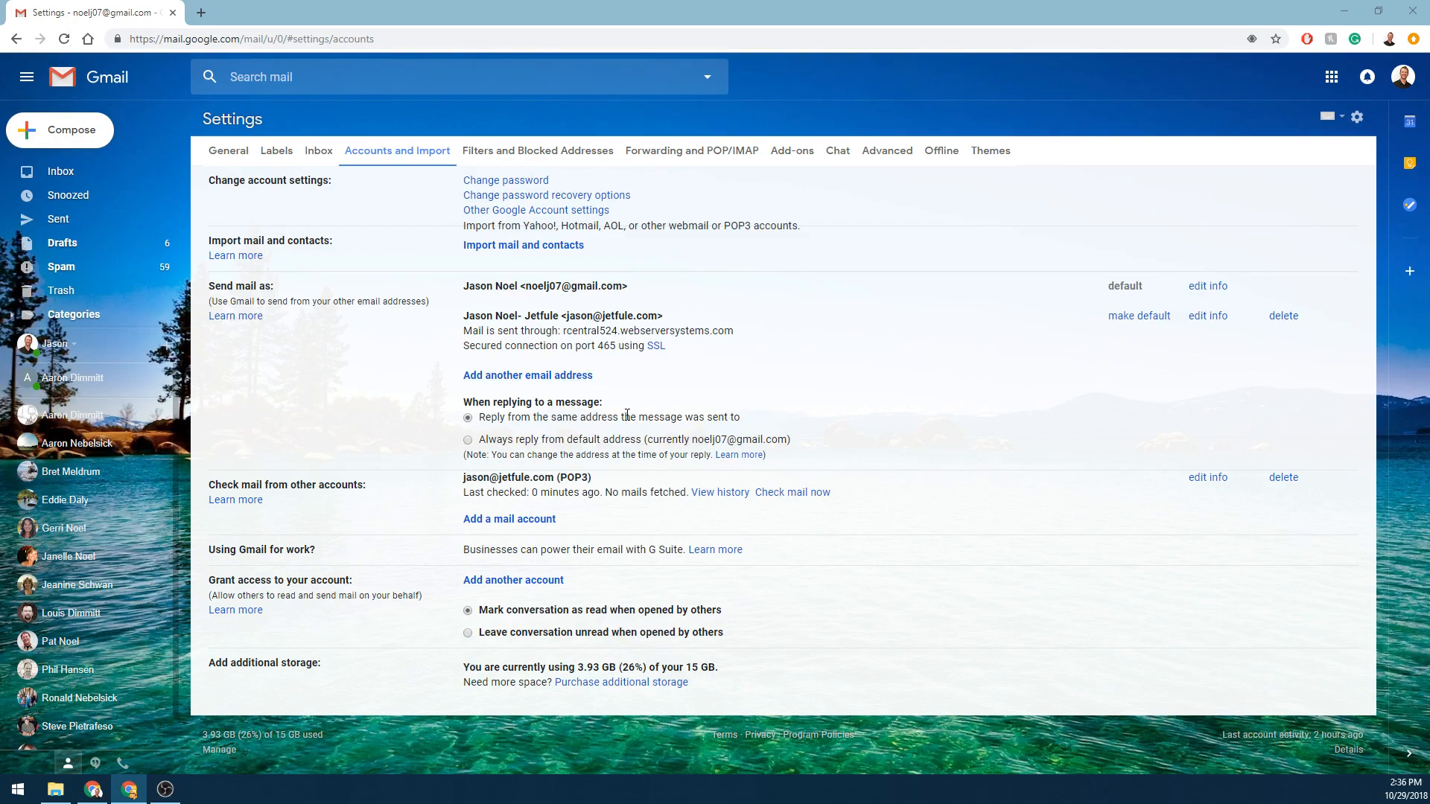
Check the new POP3 account for mail now, then return to the inbox
drag(480, 478, 638, 471)
click(612, 478)
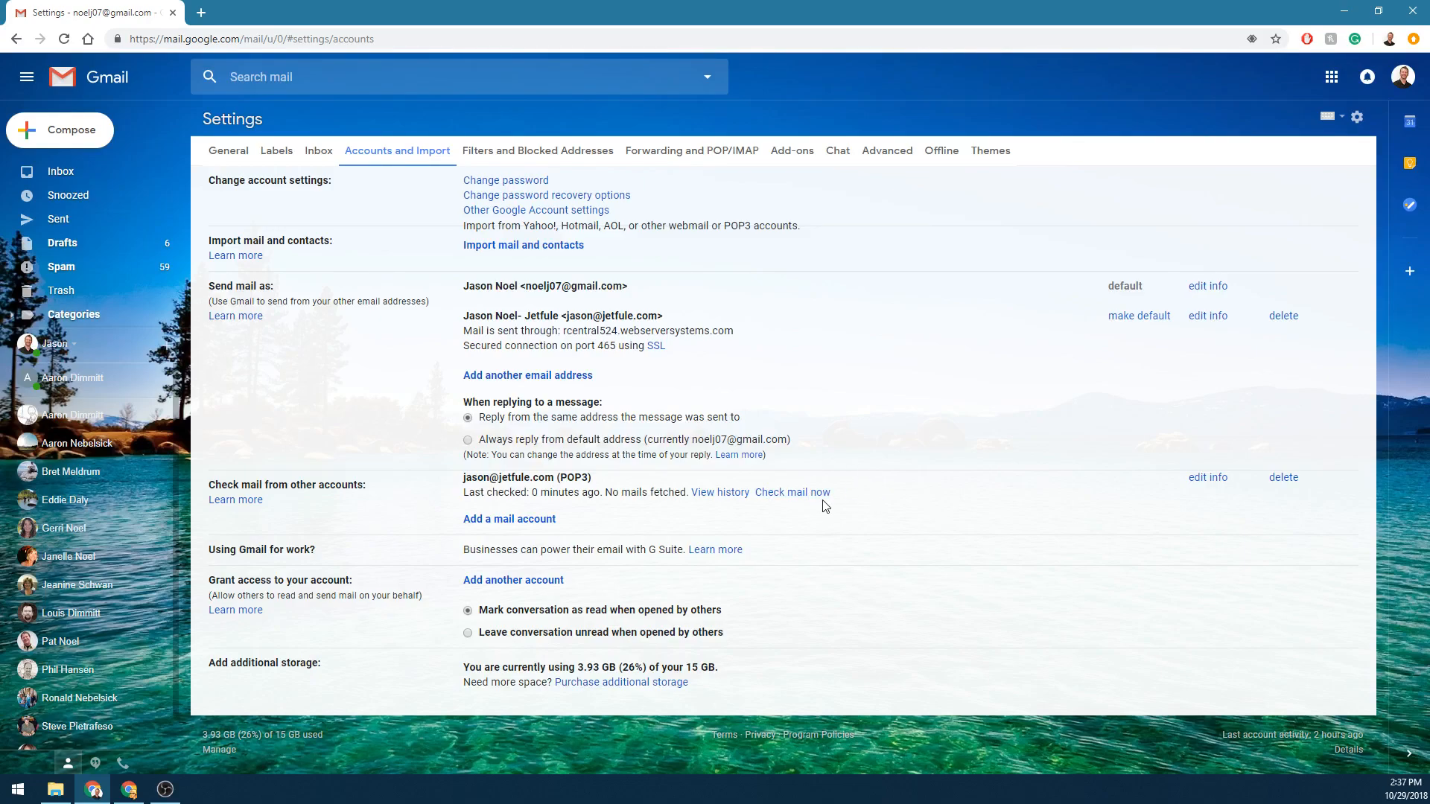
click(800, 493)
click(64, 179)
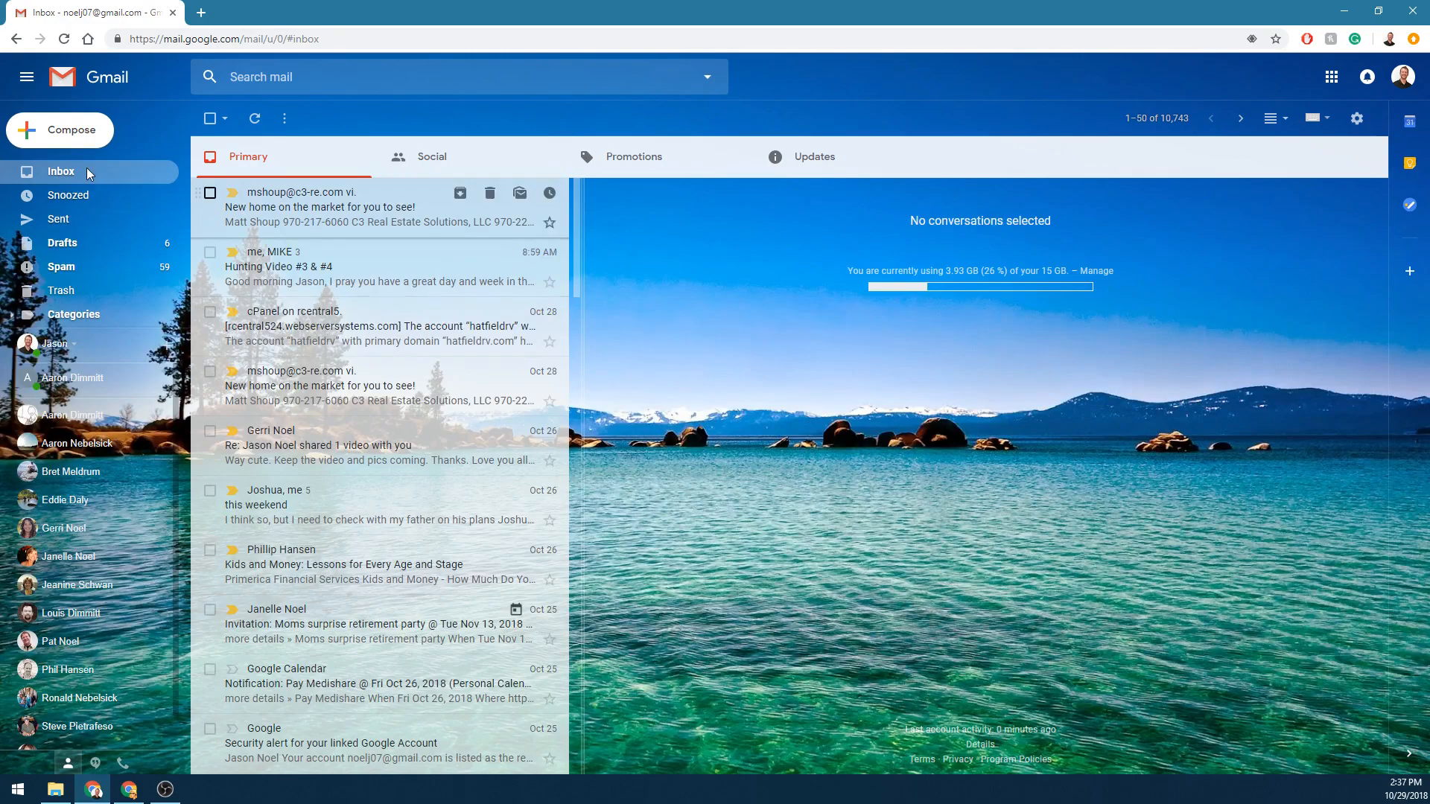
Browse the Social, Promotions, Updates and Primary categories, then reopen Gmail Settings
click(417, 157)
click(638, 159)
click(874, 159)
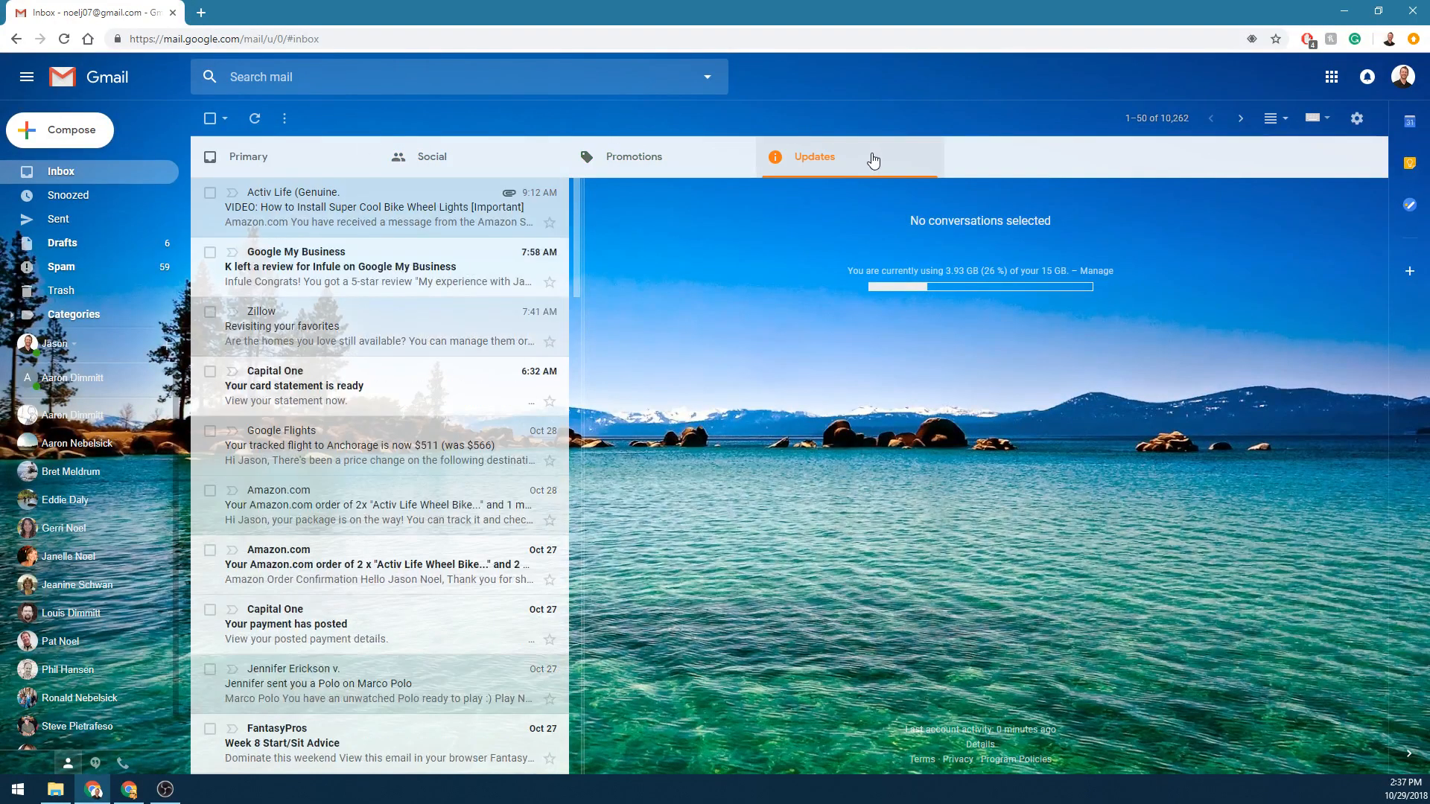
click(288, 153)
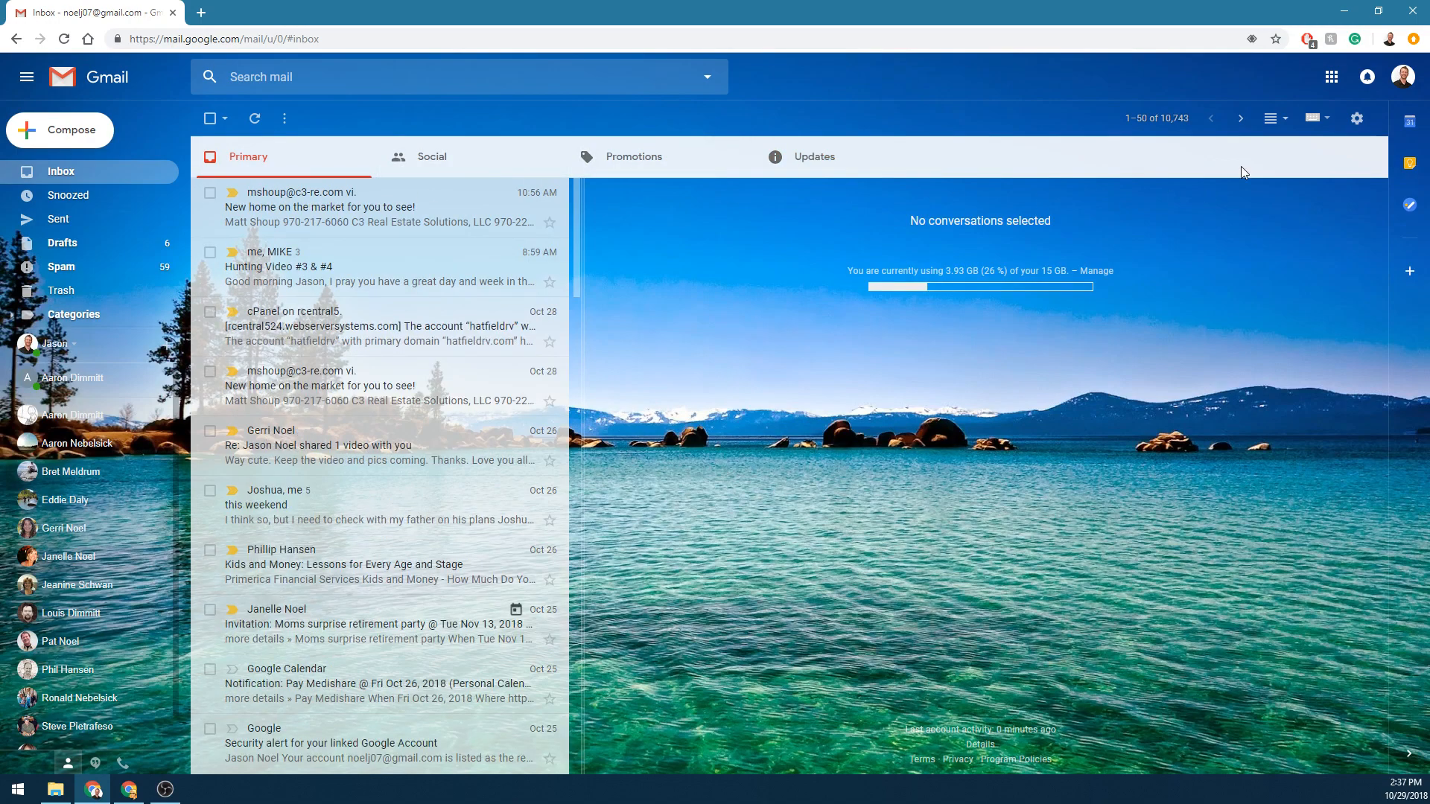
click(1357, 118)
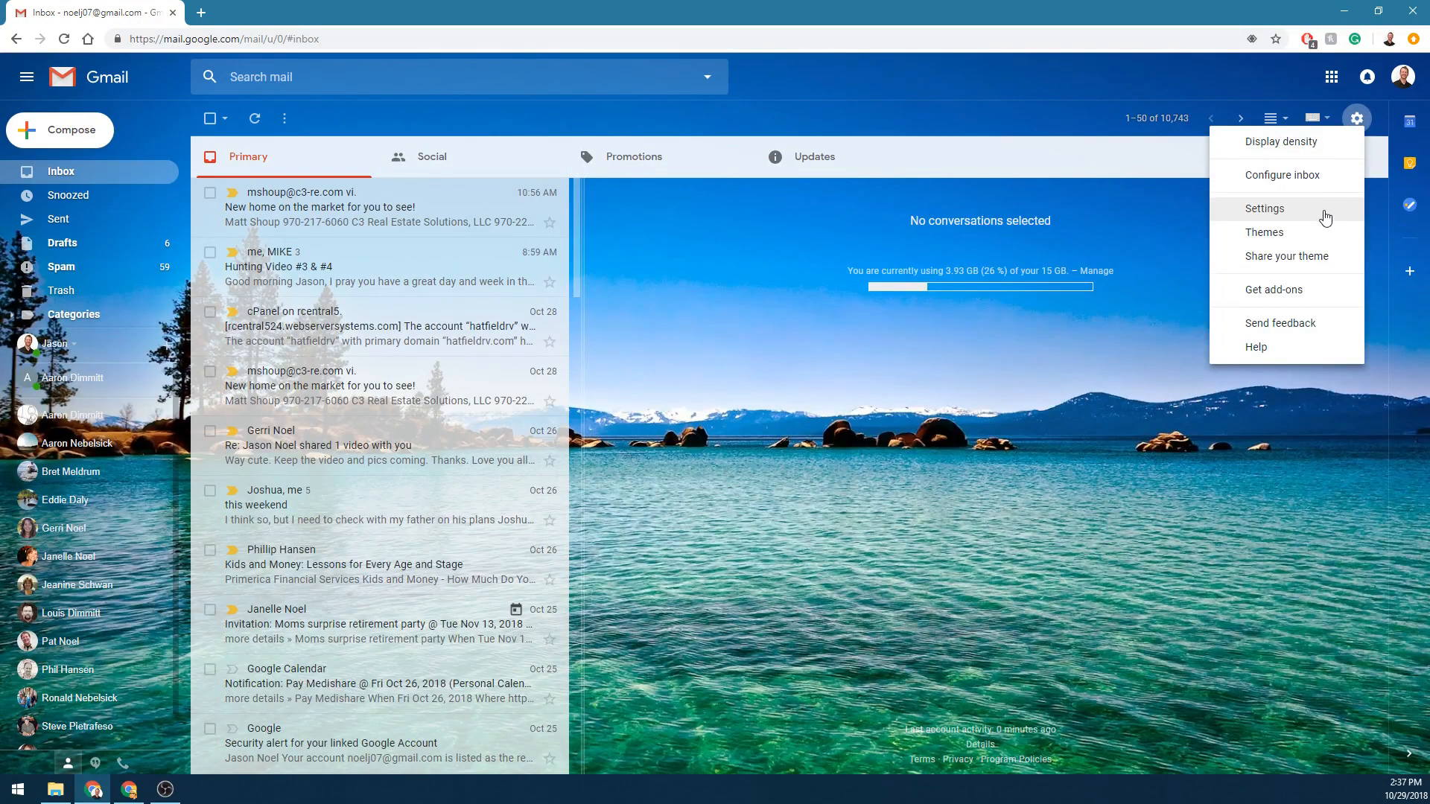
click(1260, 219)
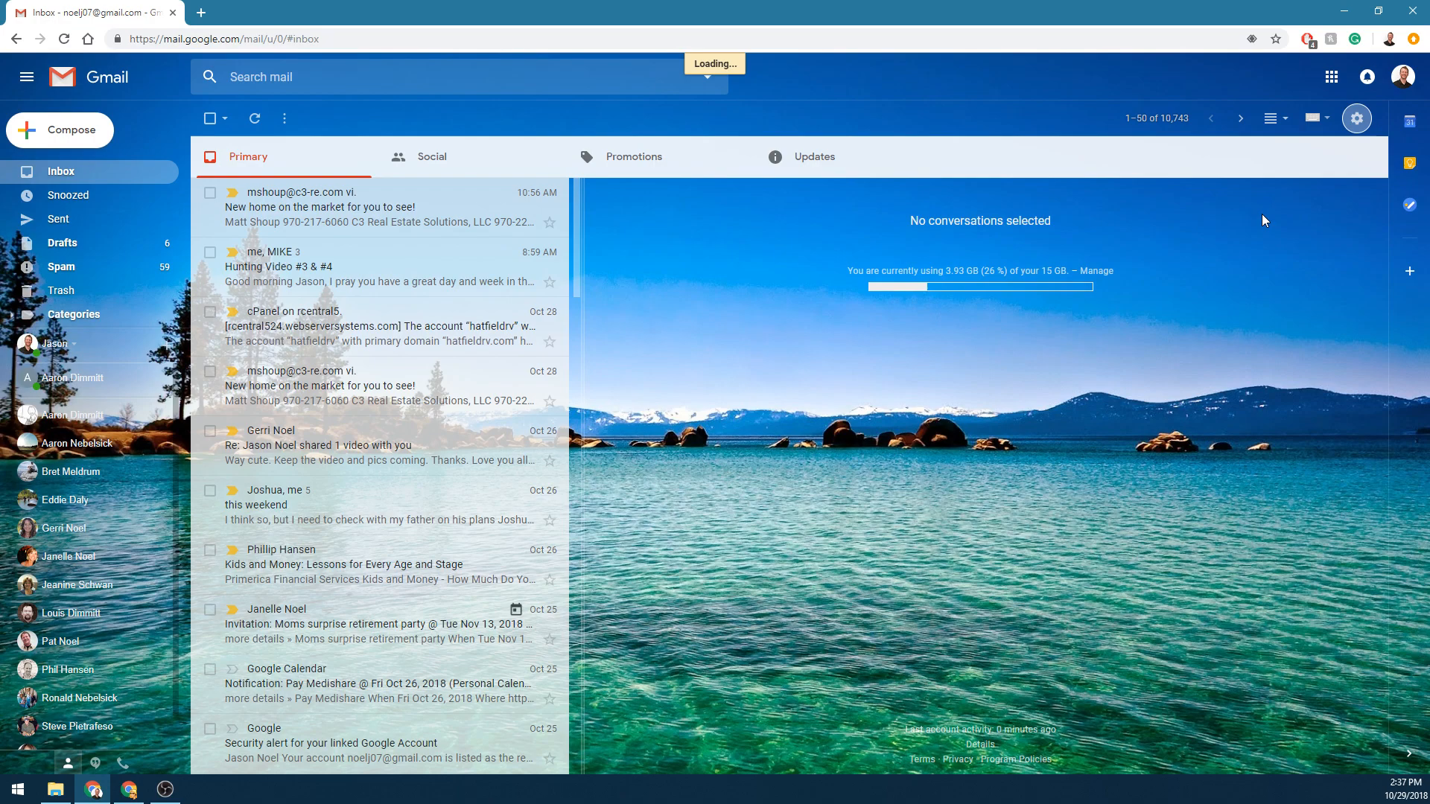
click(400, 158)
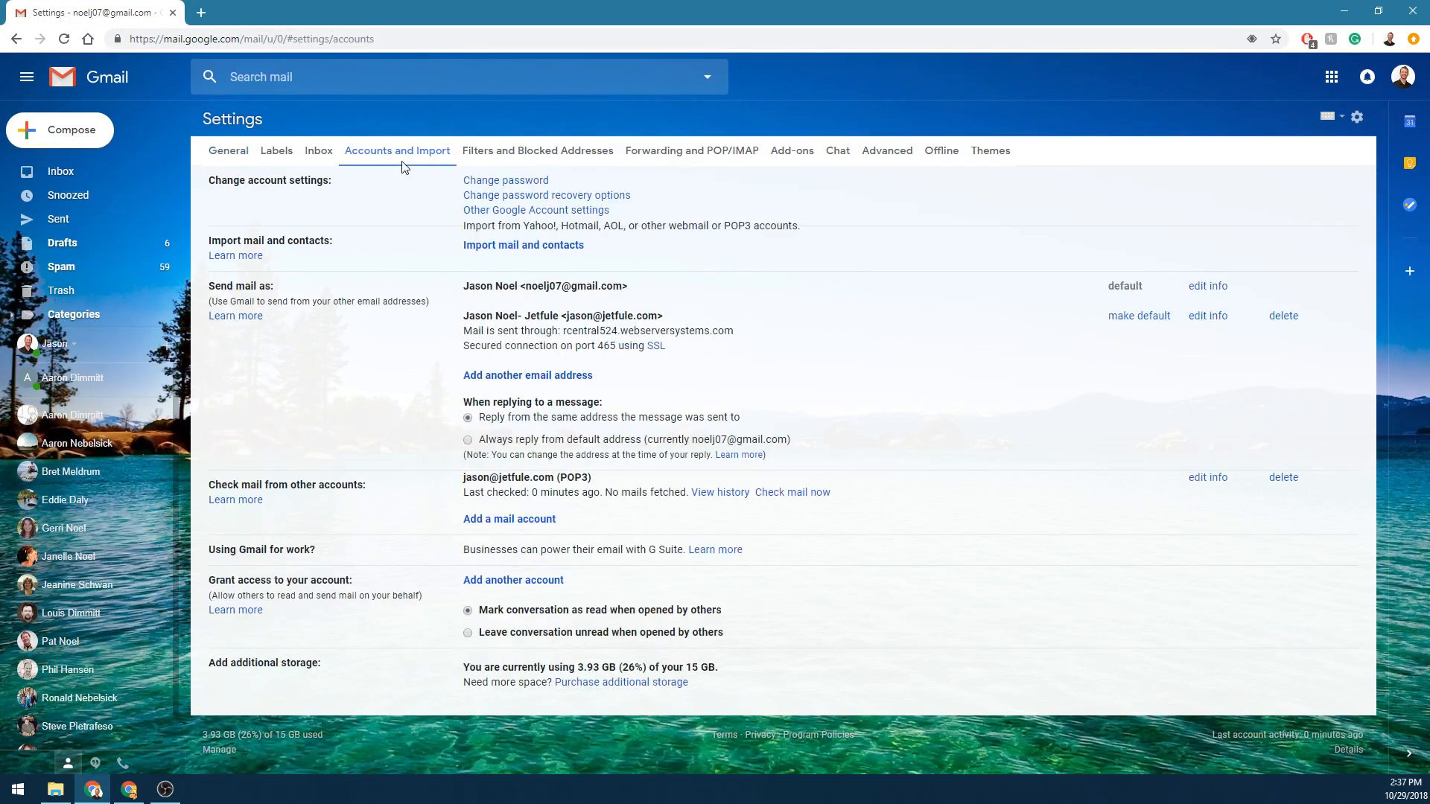
click(813, 494)
drag(554, 479, 617, 498)
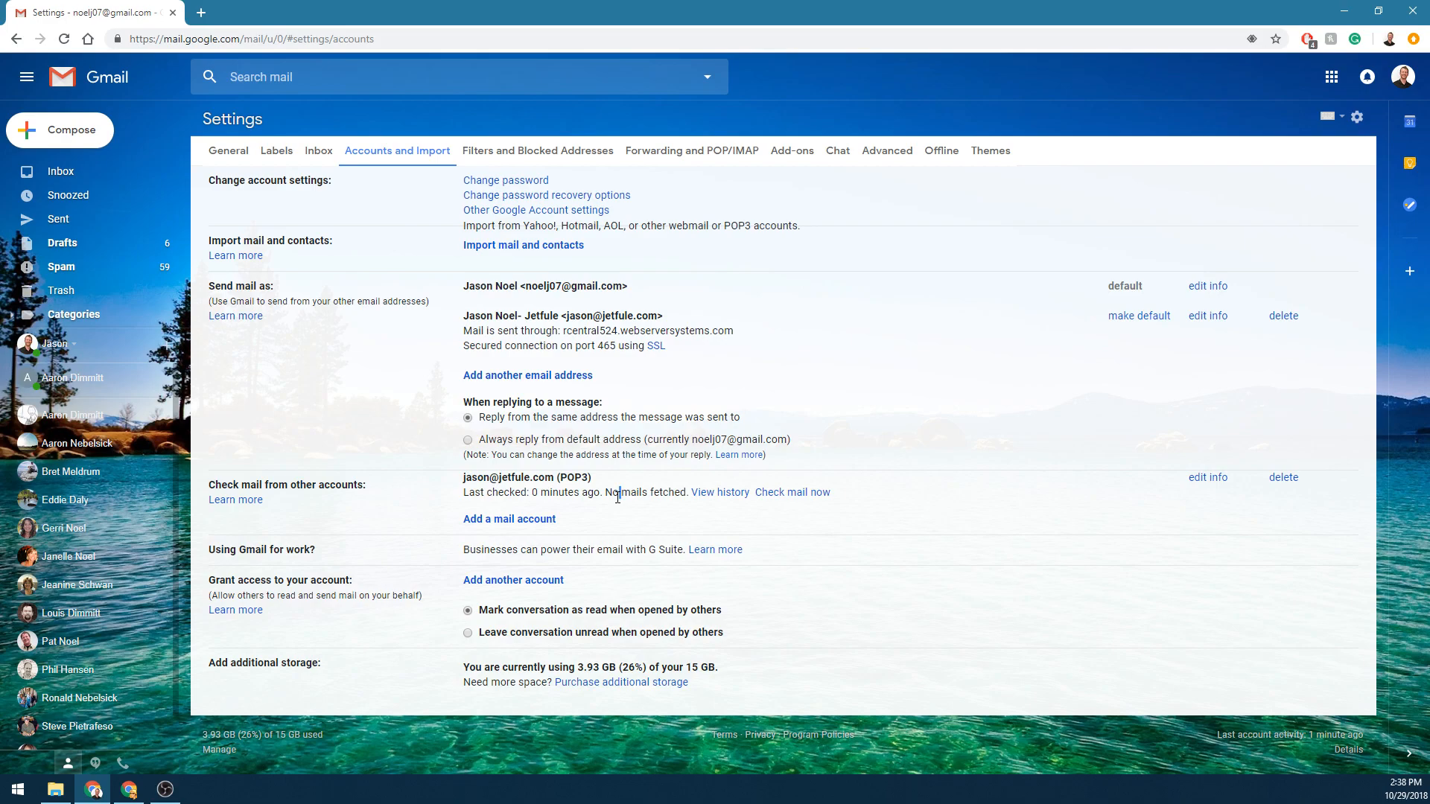